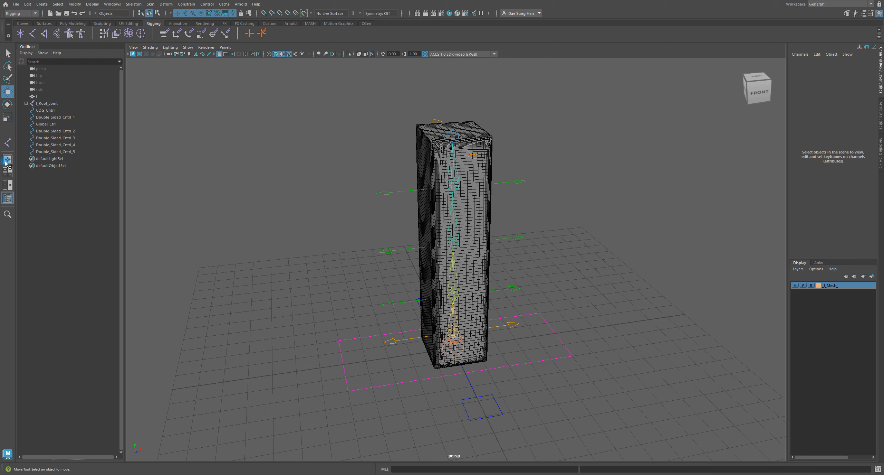
{"action": "left_click_drag", "start_coordinate": [332, 225], "coordinate": [370, 180], "text": "alt"}
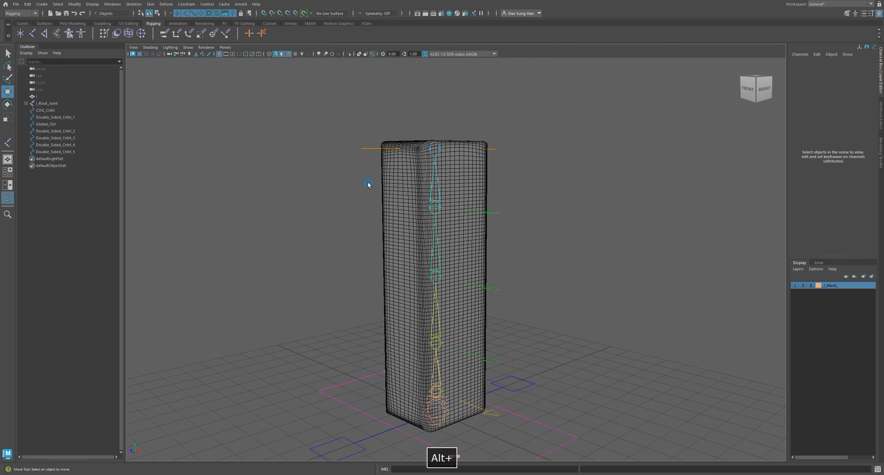
{"action": "left_click", "coordinate": [55, 117]}
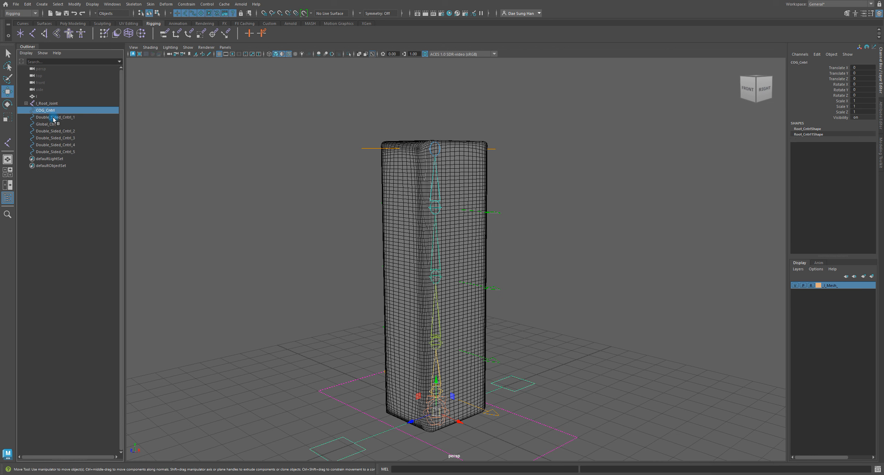
{"action": "left_click", "coordinate": [186, 3]}
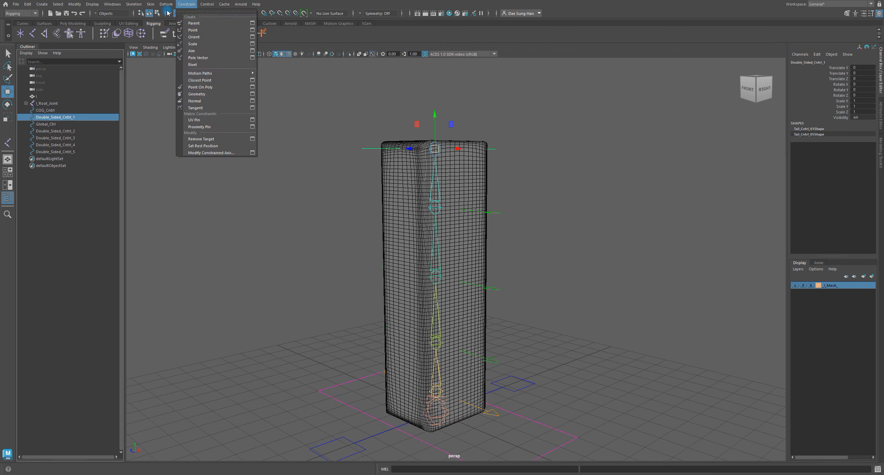
{"action": "left_click", "coordinate": [51, 307]}
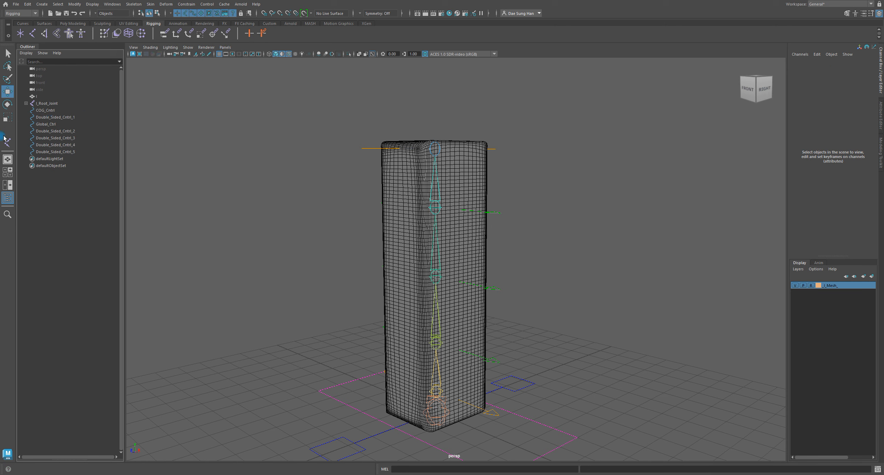
{"action": "left_click_drag", "start_coordinate": [470, 225], "coordinate": [529, 247], "text": "alt"}
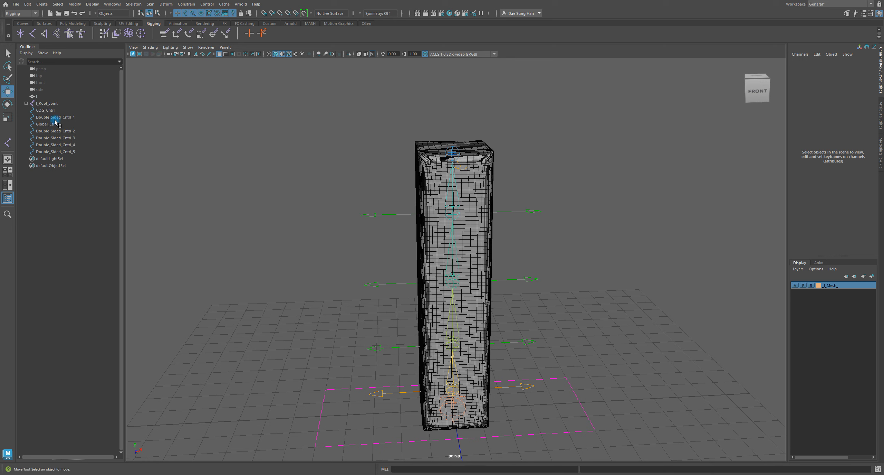
Reorder the scene list so Double_Sided_Cntrl_1 sits directly between Global_Ctrl and Double_Sided_Cntrl_2.
{"action": "left_click", "coordinate": [70, 115]}
{"action": "mouse_move", "coordinate": [61, 116]}
{"action": "left_mouse_down"}
{"action": "mouse_move", "coordinate": [60, 131]}
{"action": "mouse_move", "coordinate": [48, 127]}
{"action": "left_mouse_up"}
{"action": "left_click", "coordinate": [35, 207]}
Examine the placement of Double_Sided_Cntrl_5 at the base and Double_Sided_Cntrl_1 at the top of the joint chain.
{"action": "left_click_drag", "start_coordinate": [457, 239], "coordinate": [451, 227], "text": "alt"}
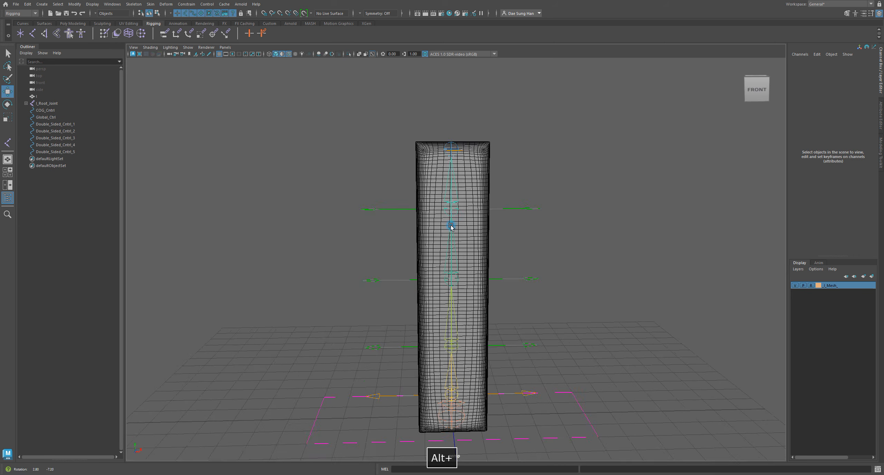
{"action": "right_click_drag", "start_coordinate": [451, 227], "coordinate": [444, 189], "text": "alt"}
{"action": "left_click", "coordinate": [72, 151]}
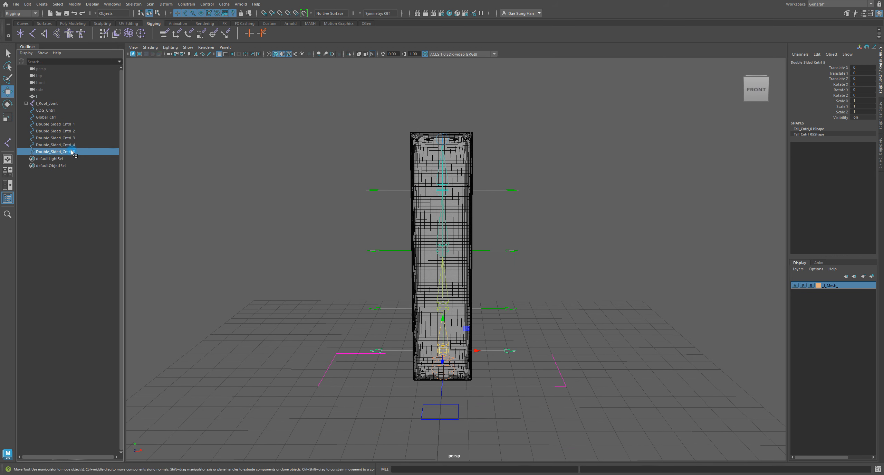
{"action": "key", "text": "w"}
{"action": "key", "text": "q"}
{"action": "key", "text": "w"}
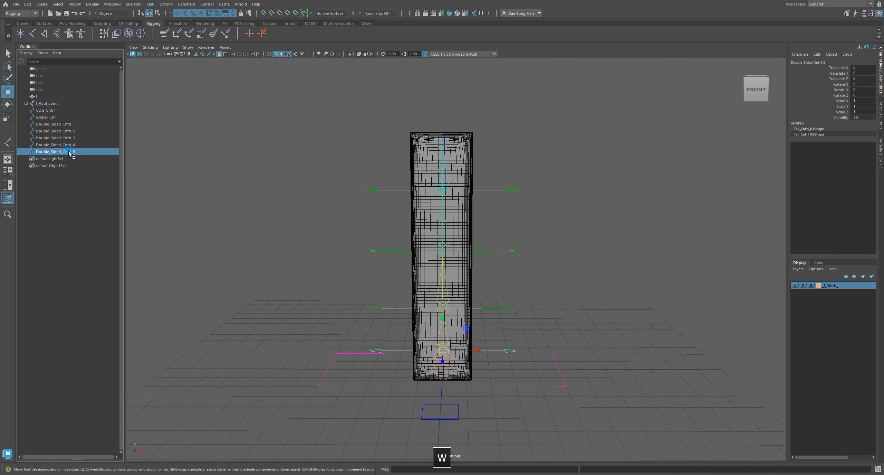
{"action": "left_click", "coordinate": [70, 126]}
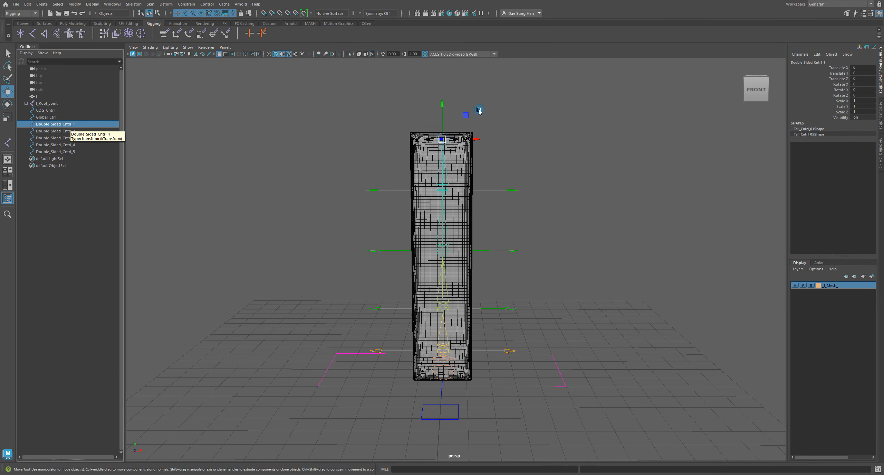
{"action": "left_click_drag", "start_coordinate": [478, 111], "coordinate": [507, 124], "text": "alt"}
{"action": "left_click_drag", "start_coordinate": [359, 166], "coordinate": [378, 166], "text": "alt"}
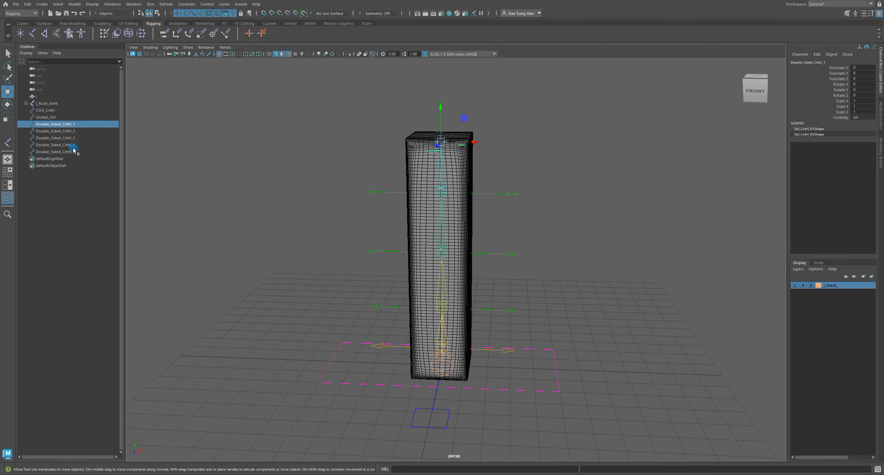
Hide the mesh display layer so only the joints and control curves show.
{"action": "left_click_drag", "start_coordinate": [411, 177], "coordinate": [456, 181], "text": "alt"}
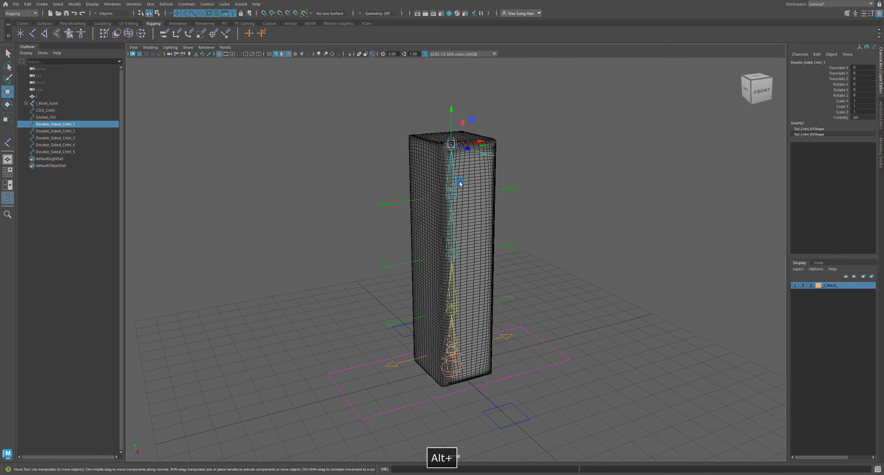
{"action": "key", "text": "w"}
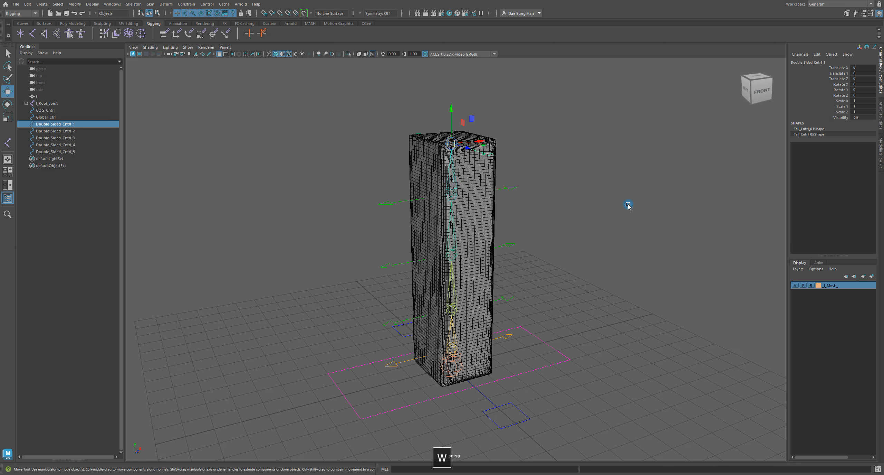
{"action": "left_click", "coordinate": [796, 285]}
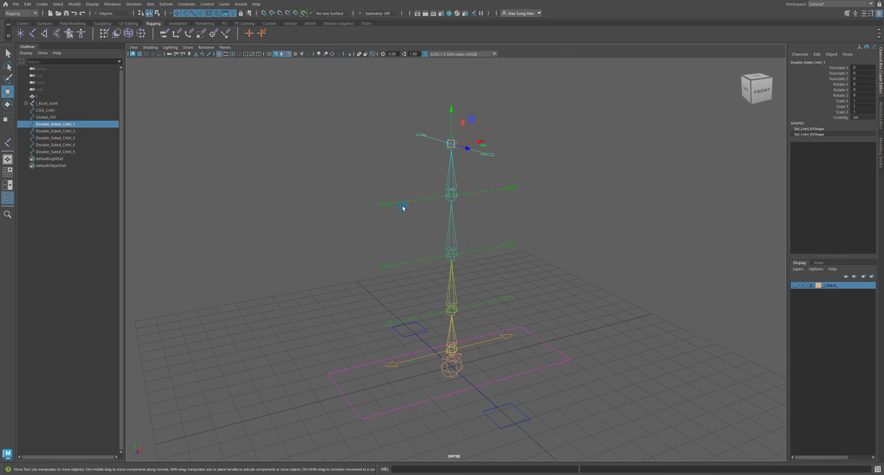
Parent Double_Sided_Cntrl_1 under Double_Sided_Cntrl_2 and expand the parent to check the nesting.
{"action": "left_click", "coordinate": [69, 132]}
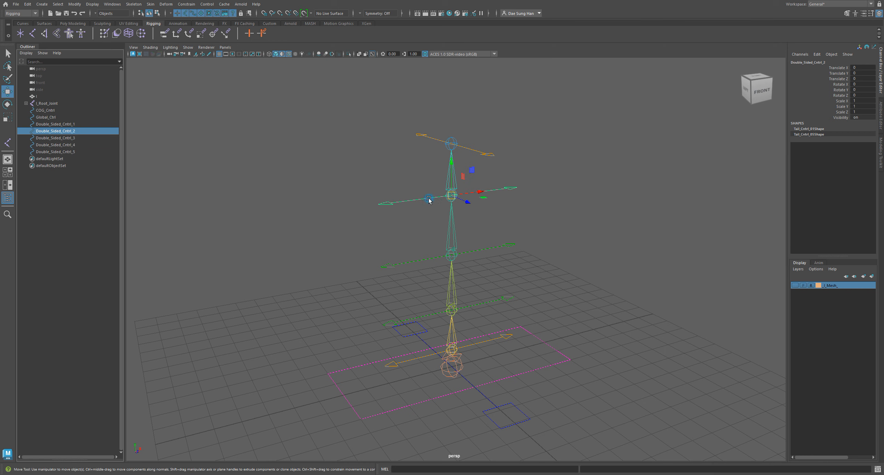
{"action": "left_click", "coordinate": [75, 125]}
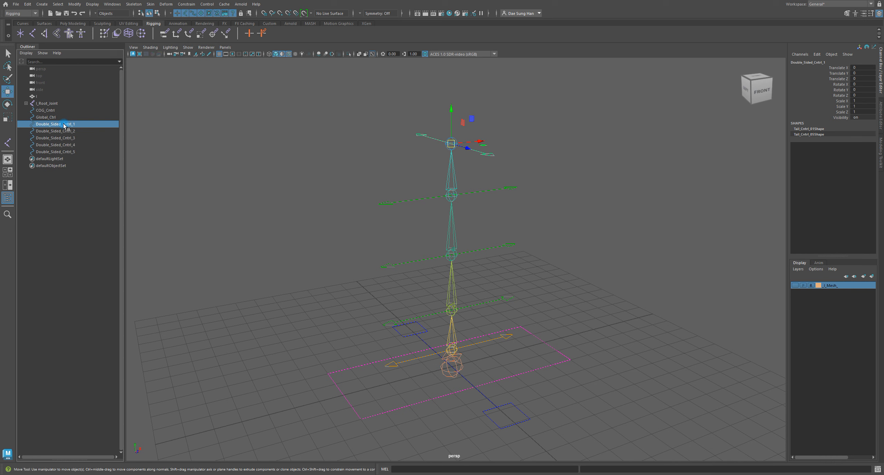
{"action": "left_click_drag", "start_coordinate": [69, 126], "coordinate": [64, 132]}
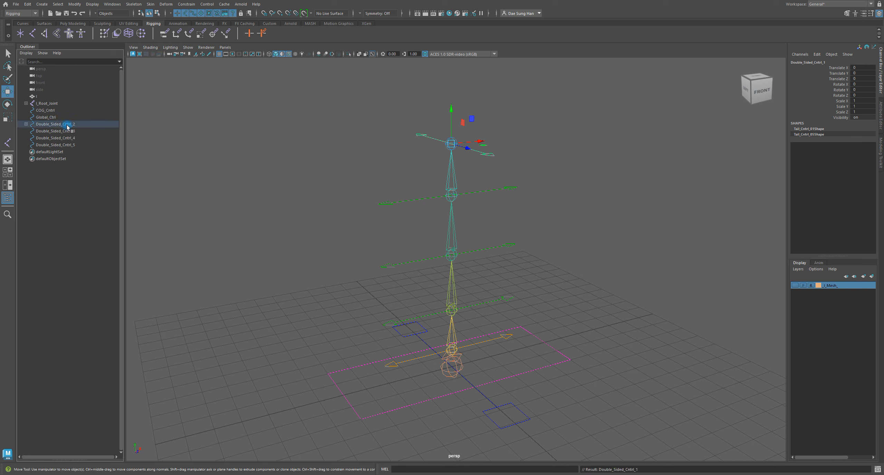
{"action": "left_click", "coordinate": [69, 125]}
{"action": "left_click", "coordinate": [26, 124], "text": "shift"}
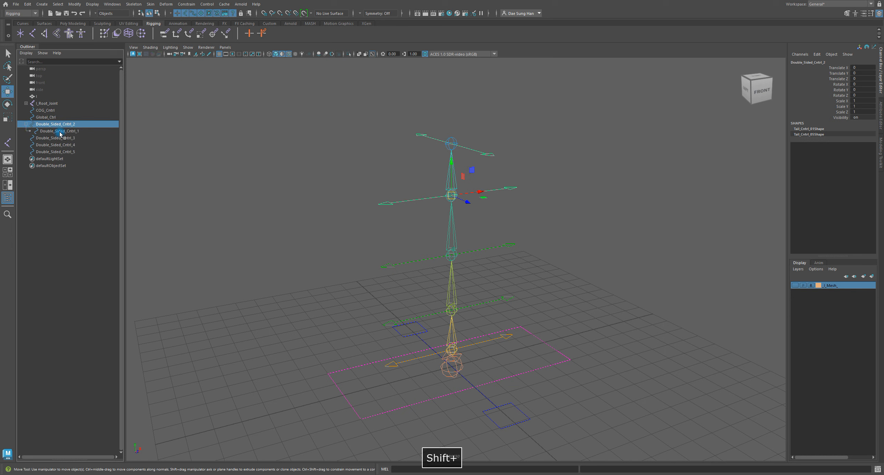
{"action": "left_click", "coordinate": [61, 132]}
Parent Double_Sided_Cntrl_2, together with its child, under Double_Sided_Cntrl_3.
{"action": "left_click", "coordinate": [60, 124]}
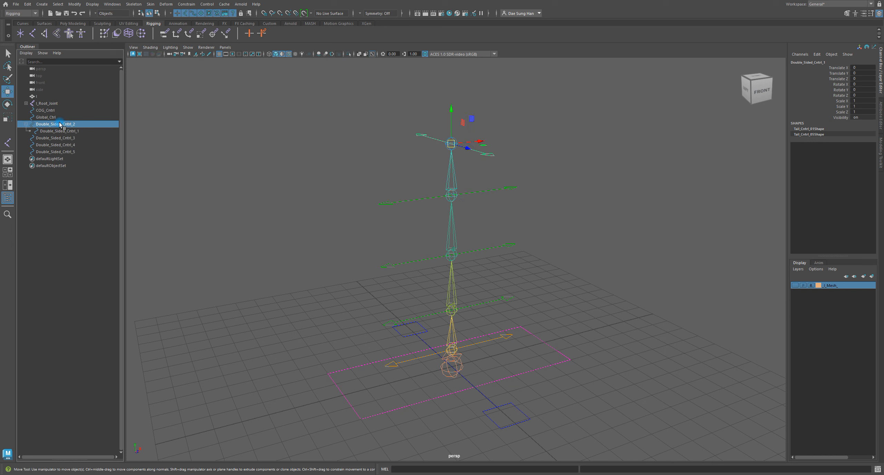
{"action": "left_click", "coordinate": [26, 124]}
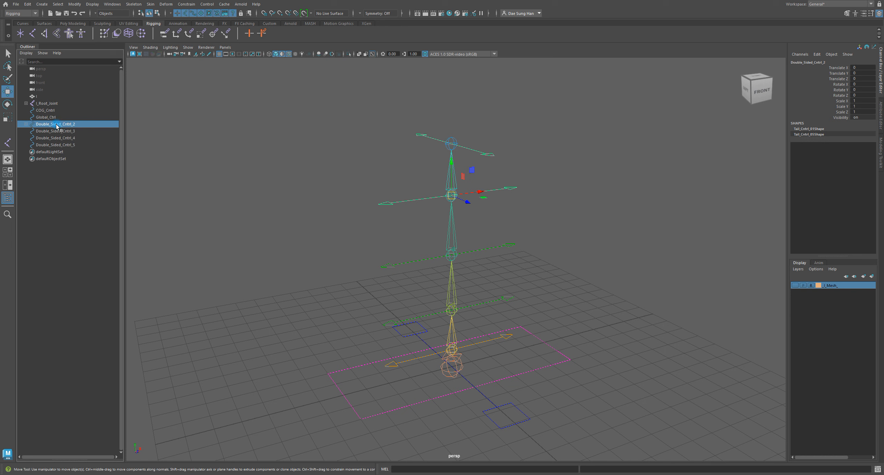
{"action": "left_click_drag", "start_coordinate": [56, 126], "coordinate": [62, 133]}
{"action": "left_click", "coordinate": [64, 125]}
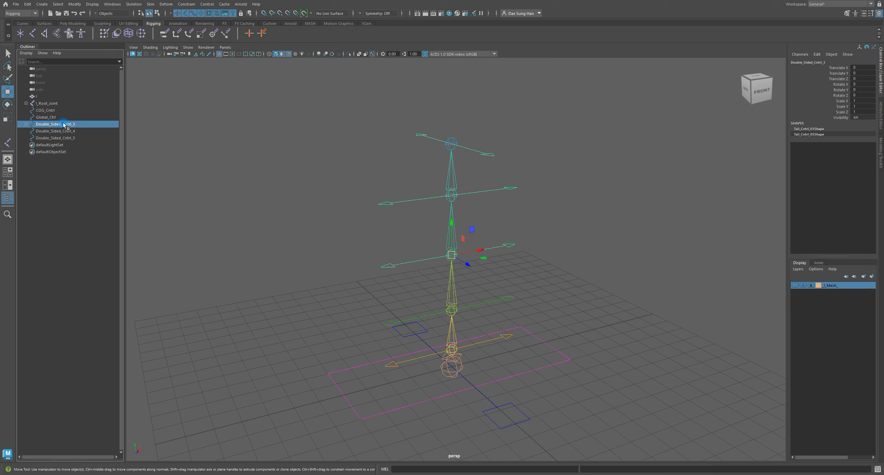
Test the hierarchy by rotating Double_Sided_Cntrl_3 and Double_Sided_Cntrl_2 around Z and moving Double_Sided_Cntrl_1 along Y, undoing each change.
{"action": "key", "text": "e"}
{"action": "left_click_drag", "start_coordinate": [438, 235], "coordinate": [423, 245]}
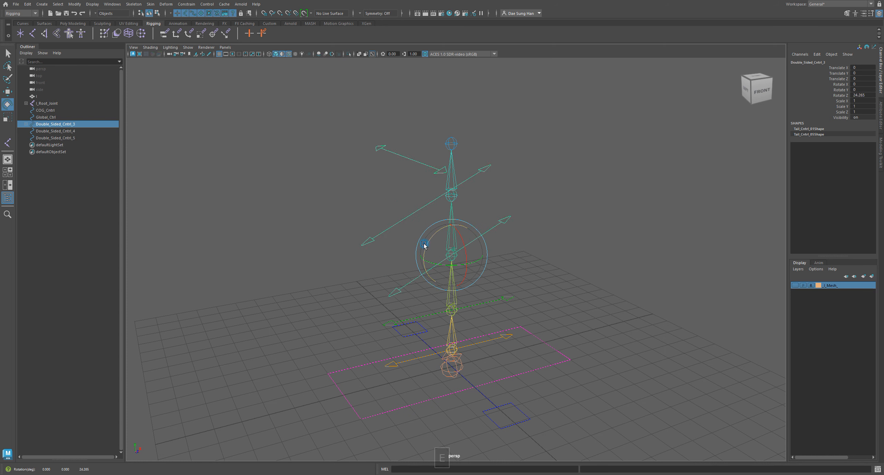
{"action": "key", "text": "ctrl+z"}
{"action": "left_click", "coordinate": [26, 123], "text": "shift"}
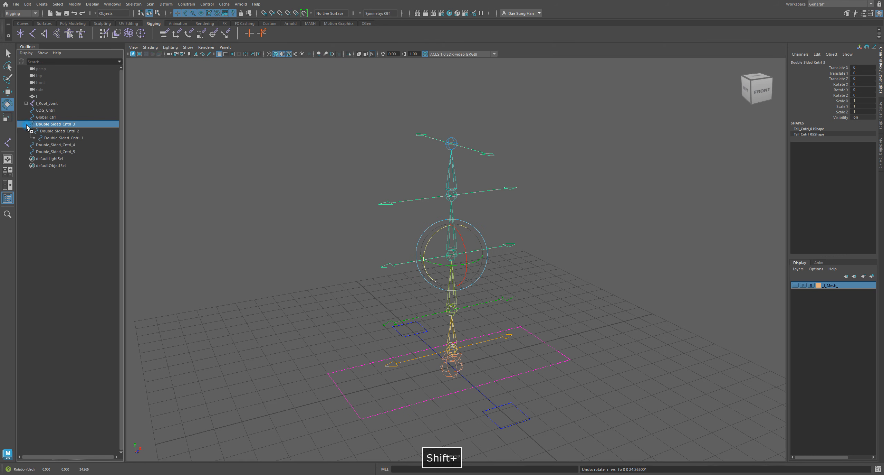
{"action": "left_click", "coordinate": [65, 132]}
{"action": "left_click_drag", "start_coordinate": [433, 179], "coordinate": [424, 188]}
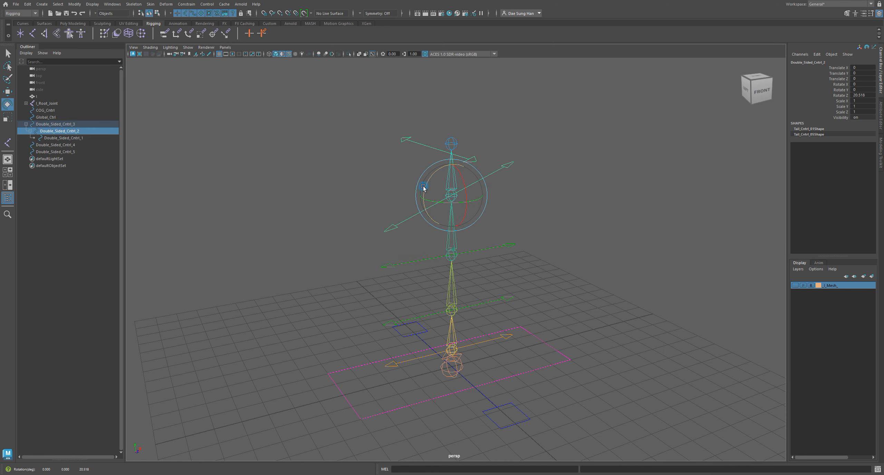
{"action": "key", "text": "z"}
{"action": "left_click", "coordinate": [64, 137]}
{"action": "left_click_drag", "start_coordinate": [450, 124], "coordinate": [451, 105]}
{"action": "key", "text": "z"}
{"action": "key", "text": "w"}
{"action": "key", "text": "z"}
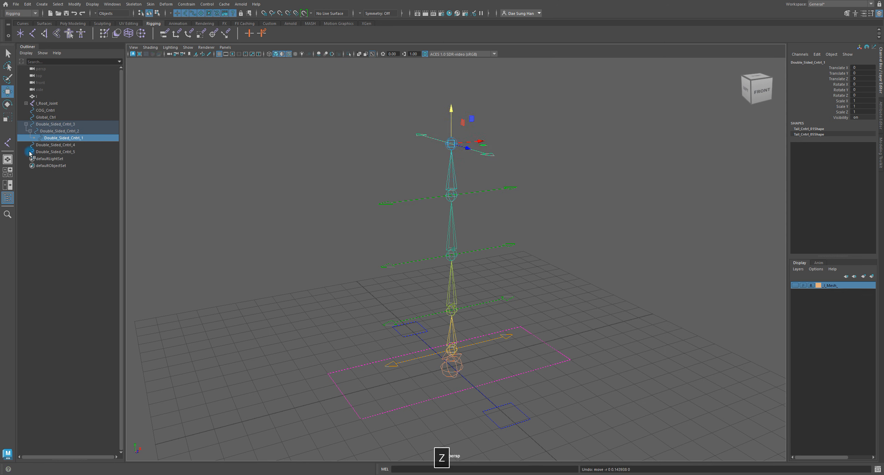
Collapse the Double_Sided_Cntrl_3 hierarchy and parent it under Double_Sided_Cntrl_4.
{"action": "left_click", "coordinate": [26, 124], "text": "shift"}
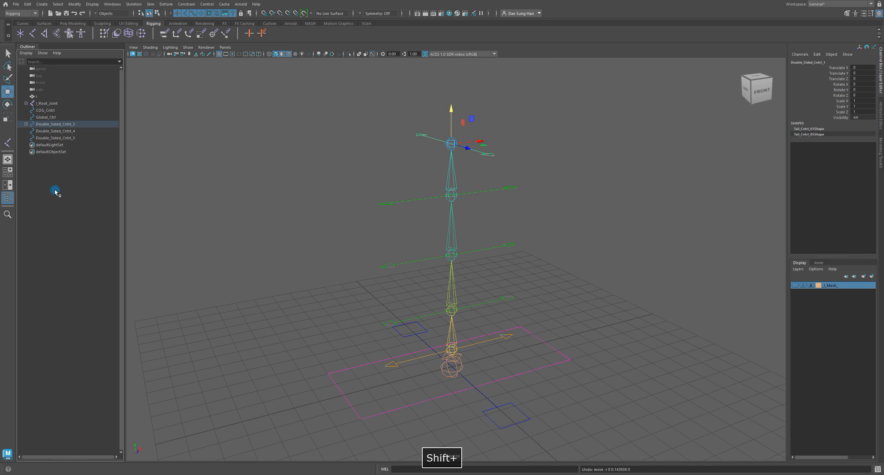
{"action": "left_click", "coordinate": [65, 126]}
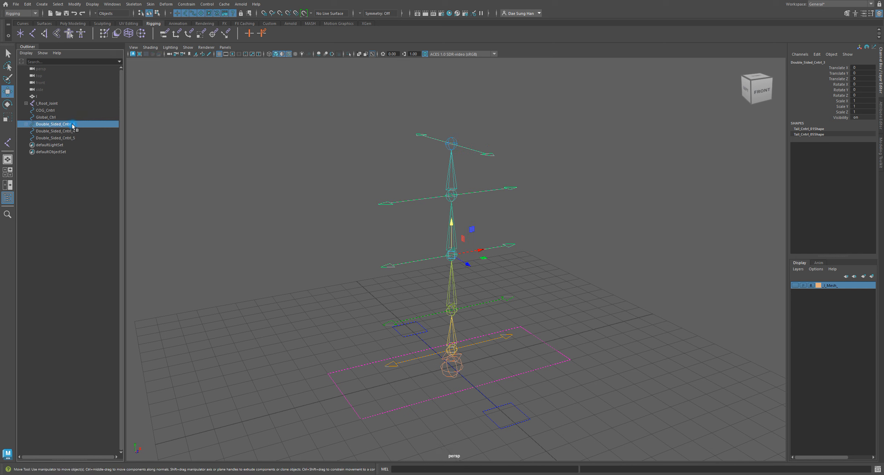
{"action": "middle_click_drag", "start_coordinate": [72, 126], "coordinate": [67, 134]}
{"action": "left_click", "coordinate": [68, 133]}
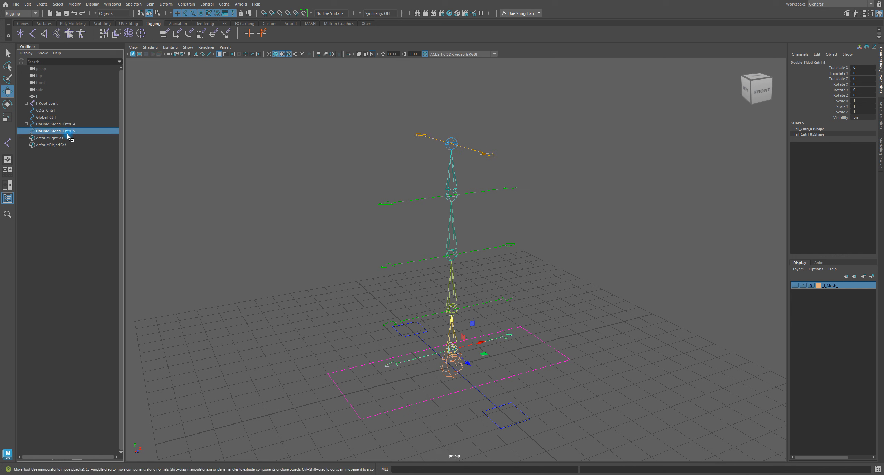
Check the nested controls under Double_Sided_Cntrl_4 by selecting each one, then trial-move the parent upward and undo the move.
{"action": "left_click", "coordinate": [62, 124]}
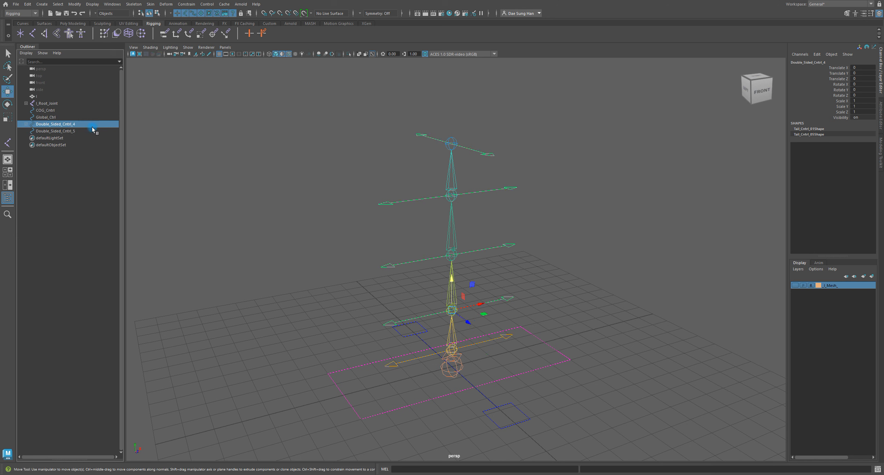
{"action": "left_click", "coordinate": [26, 125], "text": "shift"}
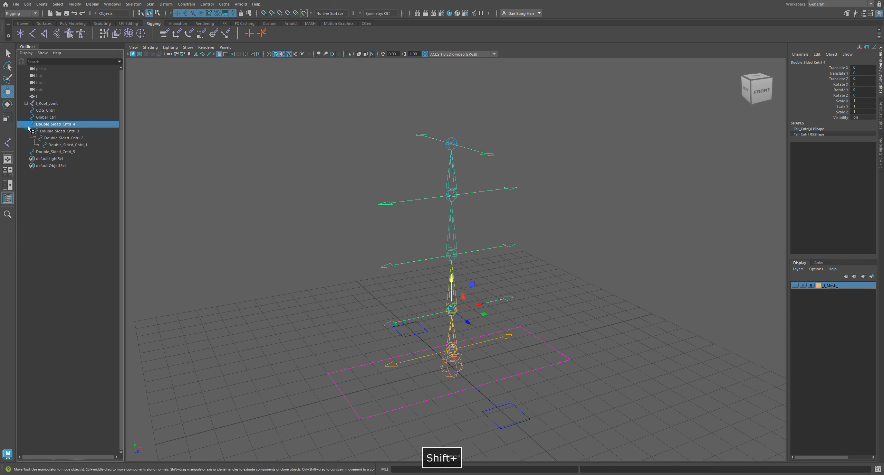
{"action": "left_click", "coordinate": [67, 131]}
{"action": "left_click", "coordinate": [71, 138]}
{"action": "left_click", "coordinate": [77, 145]}
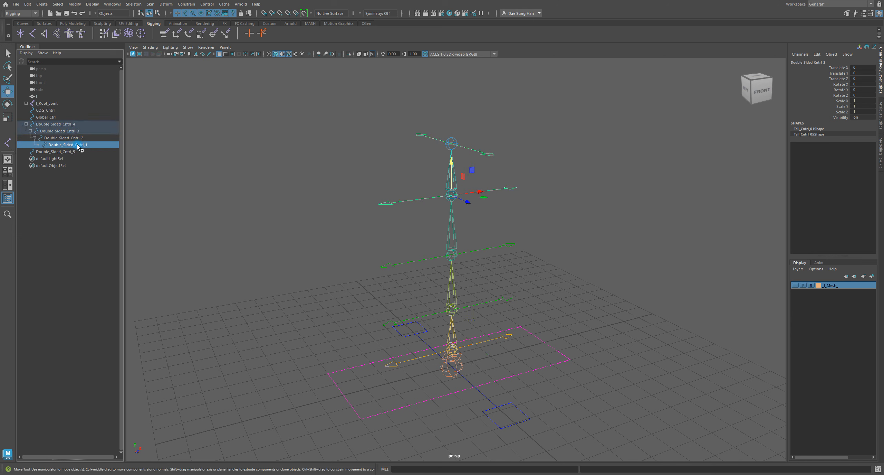
{"action": "left_click", "coordinate": [26, 124], "text": "shift"}
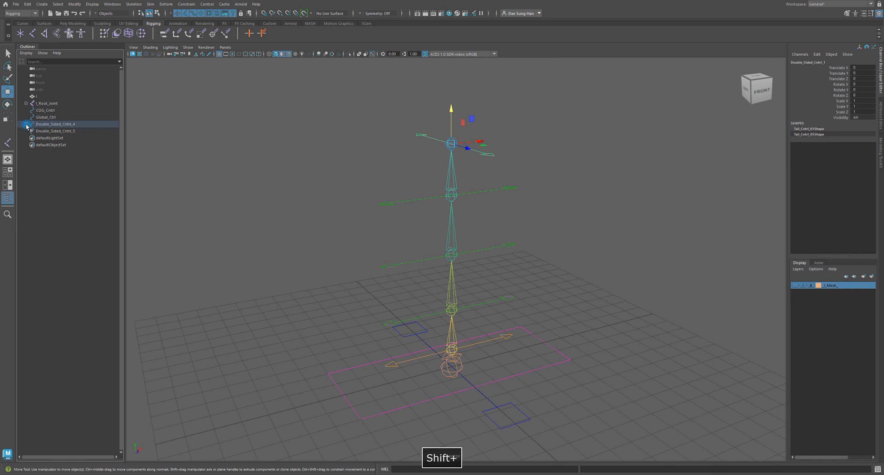
{"action": "left_click", "coordinate": [66, 124]}
{"action": "left_click_drag", "start_coordinate": [450, 311], "coordinate": [450, 262]}
{"action": "key", "text": "z"}
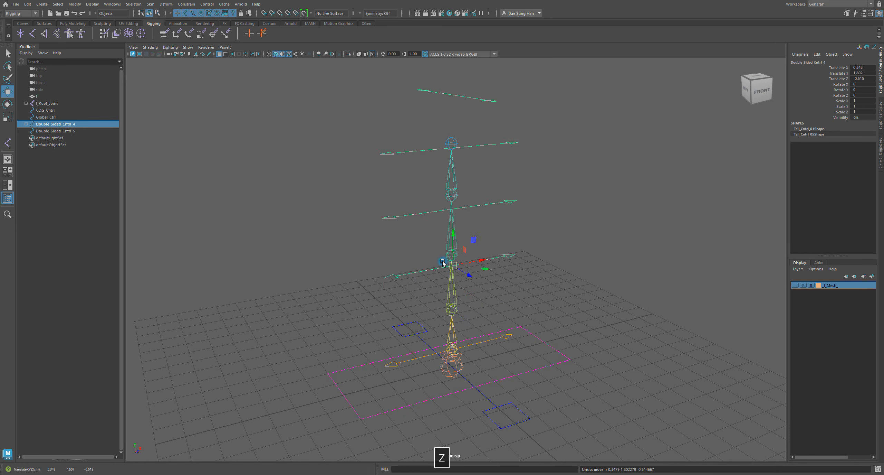
Parent the Double_Sided_Cntrl_4 hierarchy under Double_Sided_Cntrl_5.
{"action": "left_click_drag", "start_coordinate": [48, 126], "coordinate": [52, 132]}
{"action": "left_click", "coordinate": [51, 123]}
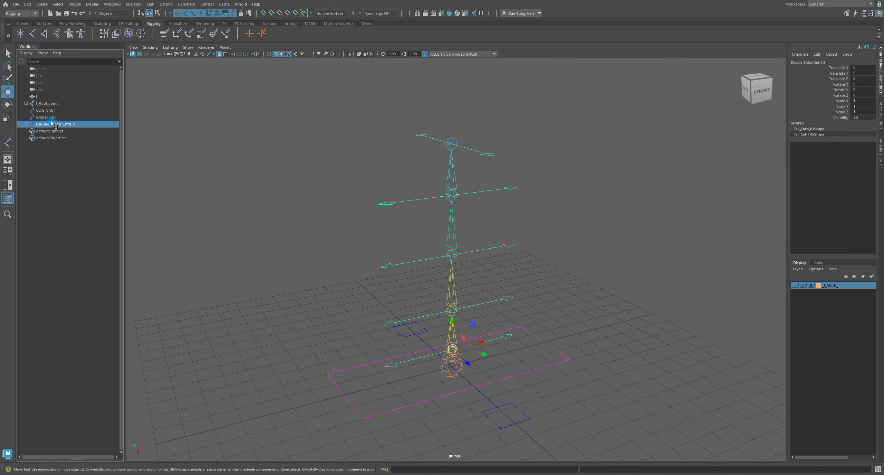
Trial-move Double_Sided_Cntrl_5 and undo the moves, then expand its full hierarchy to review the chain of nested controls.
{"action": "right_click_drag", "start_coordinate": [457, 329], "coordinate": [436, 327], "text": "alt"}
{"action": "key", "text": "z"}
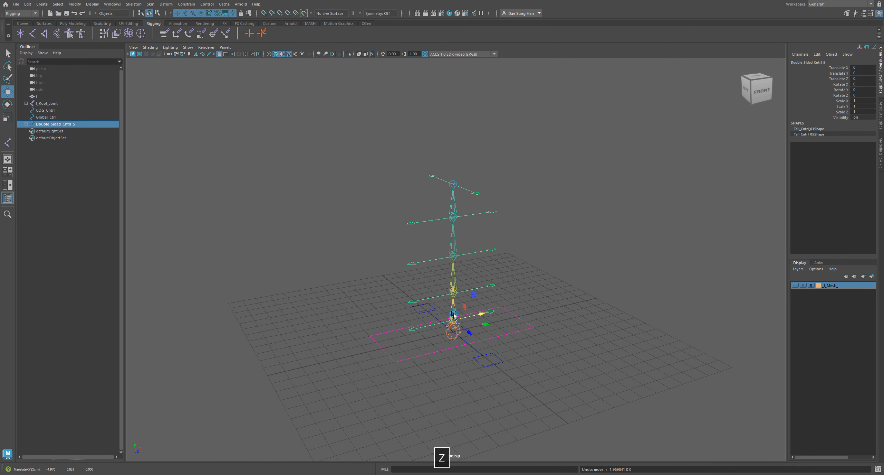
{"action": "key", "text": "w"}
{"action": "left_click_drag", "start_coordinate": [458, 317], "coordinate": [459, 288]}
{"action": "key", "text": "ctrl+z"}
{"action": "left_click", "coordinate": [25, 124], "text": "shift"}
{"action": "left_click", "coordinate": [70, 219]}
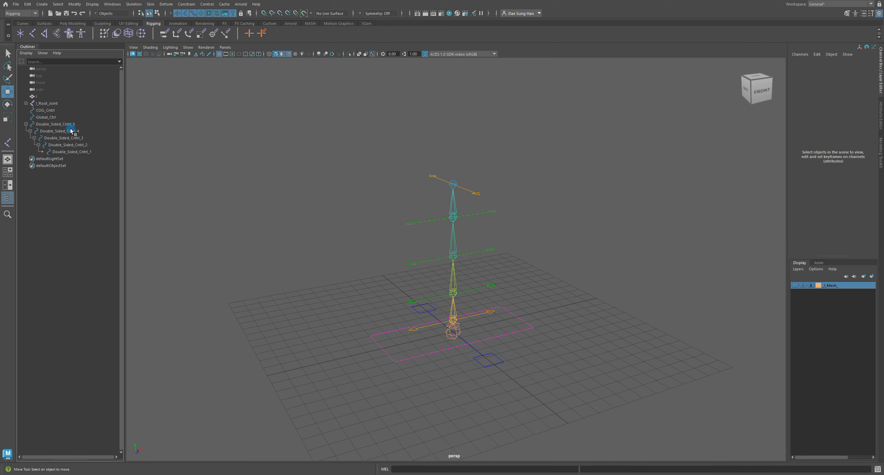
Trial-rotate all five double-sided controls together and undo the rotations.
{"action": "left_click", "coordinate": [88, 152]}
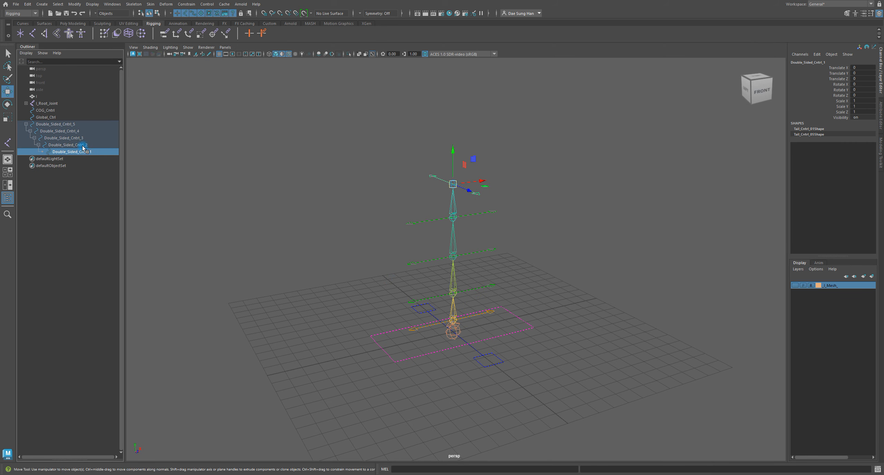
{"action": "left_click", "coordinate": [82, 145], "text": "shift"}
{"action": "left_click", "coordinate": [76, 138], "text": "shift"}
{"action": "left_click", "coordinate": [70, 131], "text": "shift"}
{"action": "left_click", "coordinate": [68, 124], "text": "shift"}
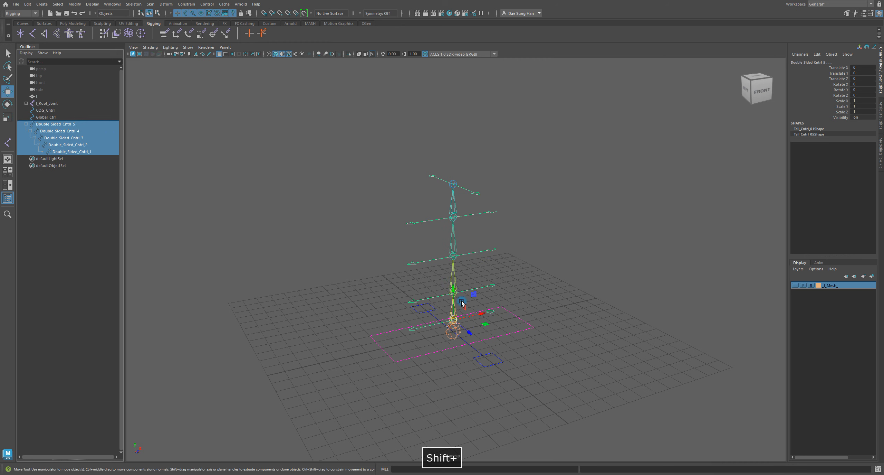
{"action": "key", "text": "e"}
{"action": "left_click_drag", "start_coordinate": [461, 303], "coordinate": [432, 303]}
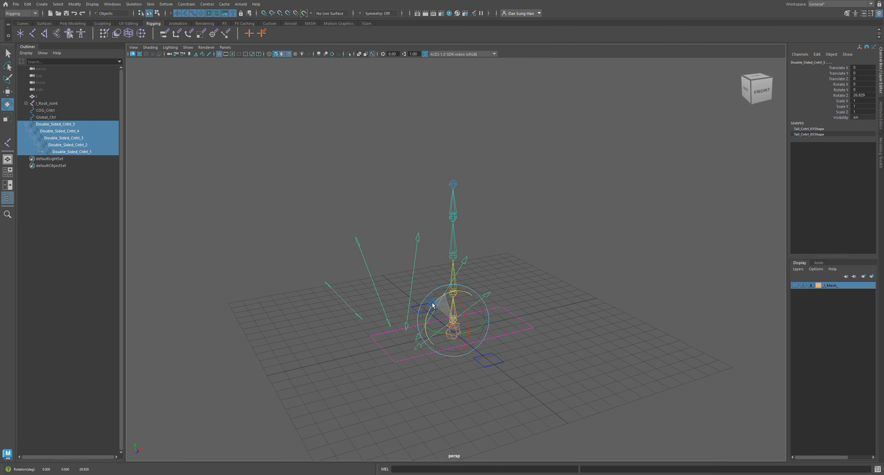
{"action": "key", "text": "z"}
{"action": "key", "text": "z"}
{"action": "key", "text": "z"}
{"action": "key", "text": "z"}
{"action": "key", "text": "w"}
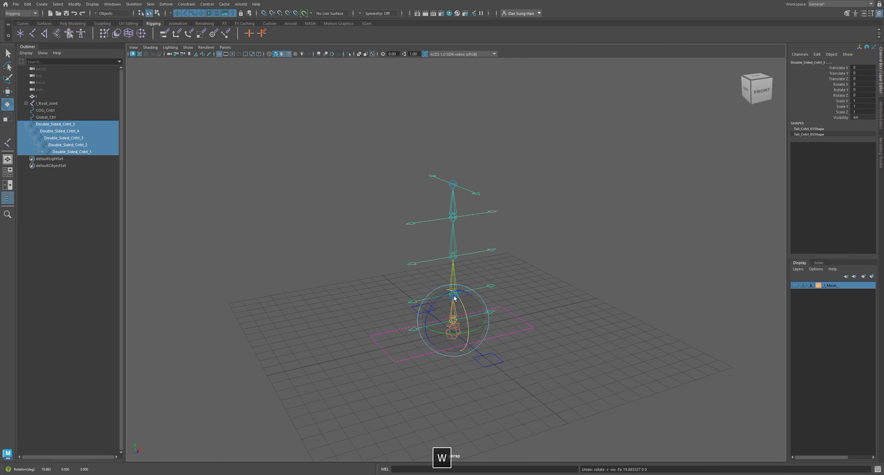
{"action": "left_click", "coordinate": [89, 266]}
Rename the topmost control of the chain, Double_Sided_Cntrl_5, as Double_Sided_Cntrl_1.
{"action": "left_click", "coordinate": [77, 124]}
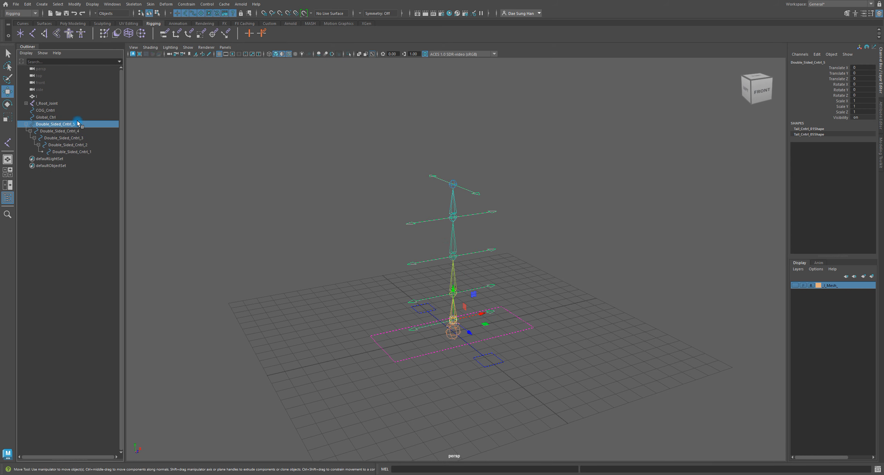
{"action": "double_click", "coordinate": [77, 123]}
{"action": "left_click_drag", "start_coordinate": [74, 125], "coordinate": [79, 126]}
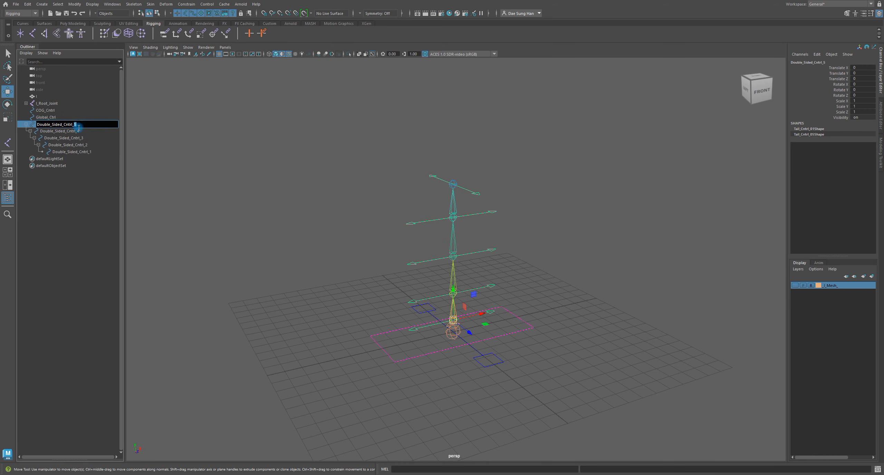
{"action": "type", "text": "1"}
{"action": "key", "text": "Return"}
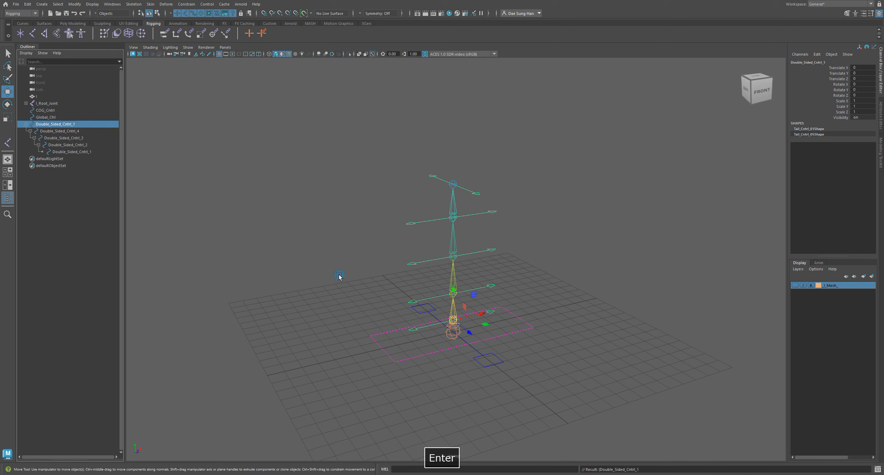
Rename the second control of the chain, Double_Sided_Cntrl_4, as Double_Sided_Cntrl_2.
{"action": "left_click", "coordinate": [83, 134]}
{"action": "double_click", "coordinate": [83, 134]}
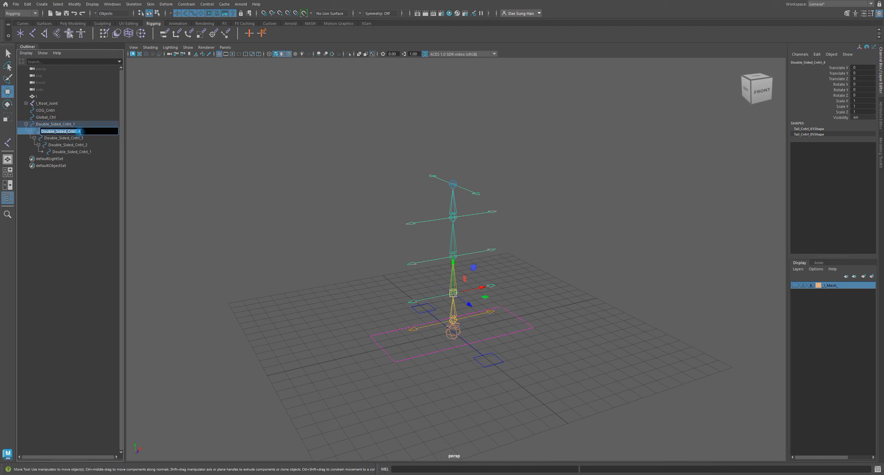
{"action": "left_click_drag", "start_coordinate": [82, 131], "coordinate": [78, 132]}
{"action": "type", "text": "2"}
{"action": "key", "text": "Return"}
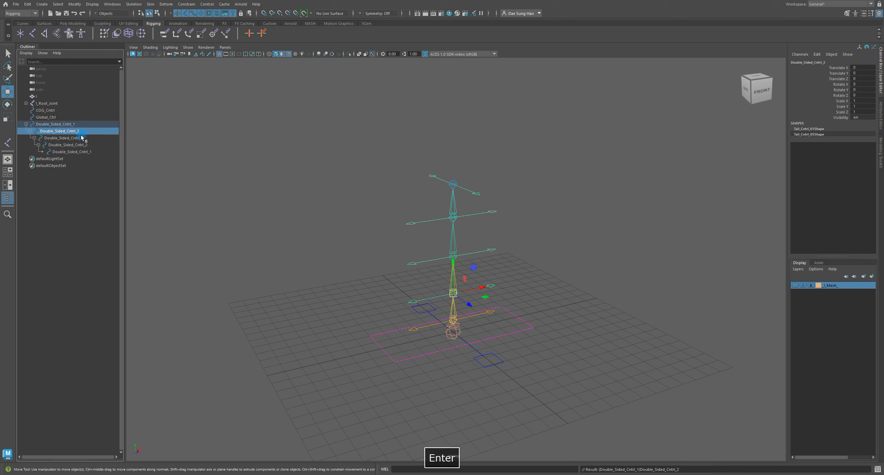
Rename the fourth control of the chain, directly beneath Double_Sided_Cntrl_3, as Double_Sided_Cntrl_4.
{"action": "left_click", "coordinate": [82, 137]}
{"action": "left_click", "coordinate": [82, 145]}
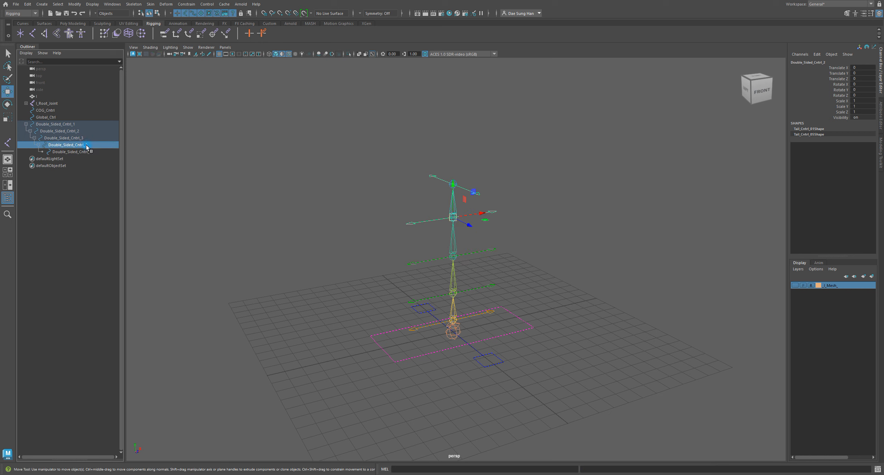
{"action": "double_click", "coordinate": [86, 144]}
{"action": "left_click_drag", "start_coordinate": [88, 144], "coordinate": [95, 151]}
{"action": "type", "text": "4"}
{"action": "key", "text": "Return"}
Rename the last control in the chain, nested deepest, as Double_Sided_Cntrl_5 and clear the selection.
{"action": "left_click", "coordinate": [91, 152]}
{"action": "double_click", "coordinate": [91, 152]}
{"action": "type", "text": "5"}
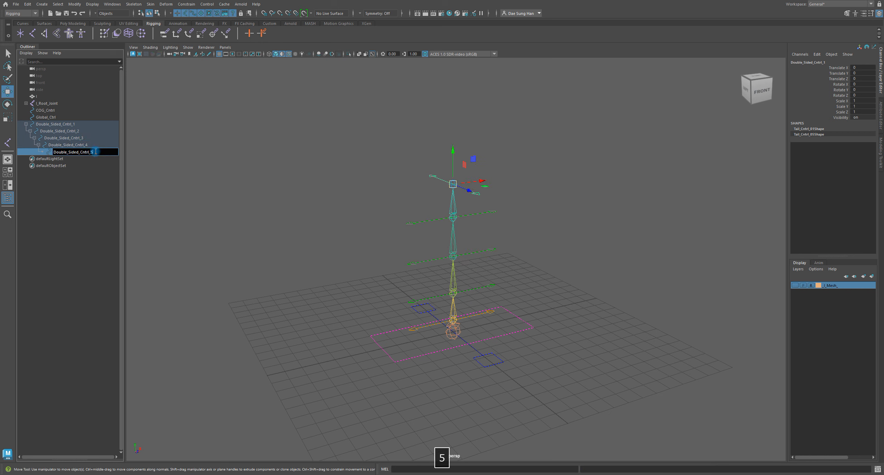
{"action": "key", "text": "Return"}
{"action": "left_click", "coordinate": [70, 195]}
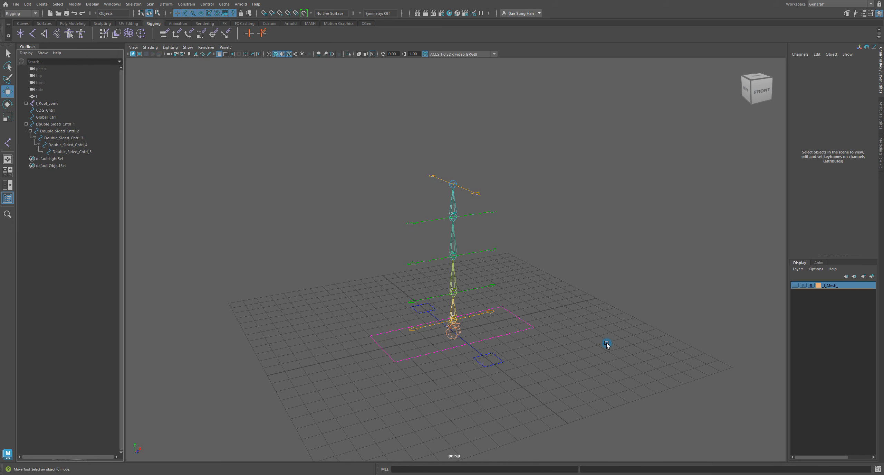
Collapse the Double_Sided_Cntrl_1 hierarchy, parent it under COG_Cntrl, and clear the selection.
{"action": "left_click_drag", "start_coordinate": [606, 344], "coordinate": [544, 329], "text": "alt"}
{"action": "key", "text": "w"}
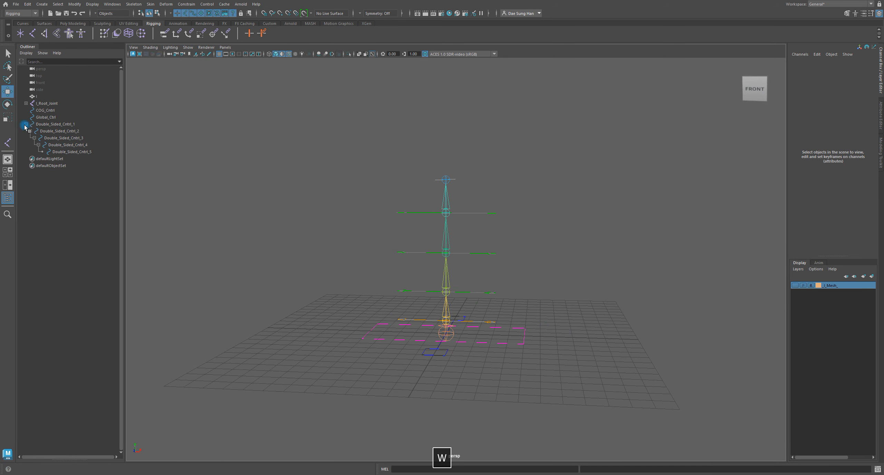
{"action": "left_click", "coordinate": [26, 124], "text": "shift"}
{"action": "left_click_drag", "start_coordinate": [388, 252], "coordinate": [430, 267], "text": "alt"}
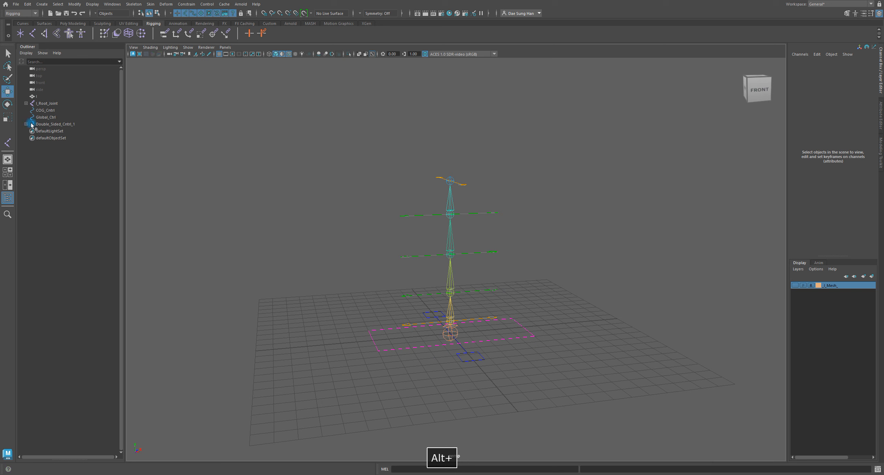
{"action": "left_click", "coordinate": [55, 124]}
{"action": "key", "text": "q"}
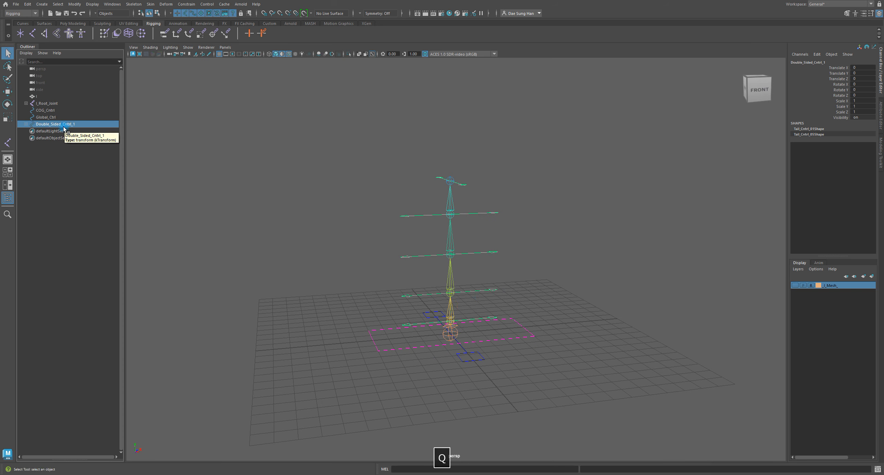
{"action": "left_click_drag", "start_coordinate": [64, 128], "coordinate": [42, 112]}
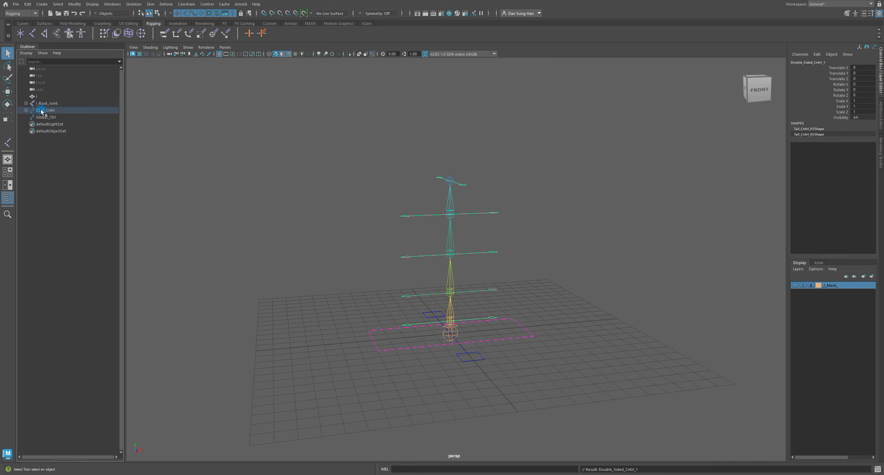
{"action": "left_click_drag", "start_coordinate": [394, 246], "coordinate": [513, 253], "text": "alt"}
{"action": "key", "text": "e"}
{"action": "left_click", "coordinate": [486, 302]}
{"action": "key", "text": "w"}
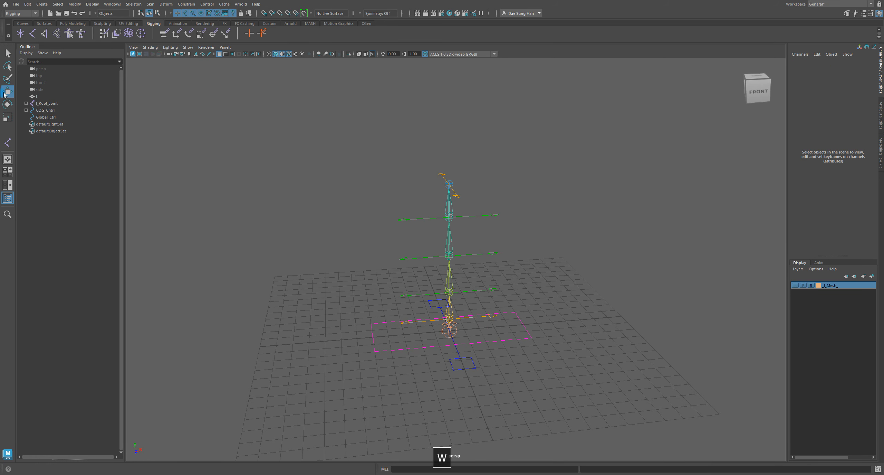
{"action": "left_click_drag", "start_coordinate": [54, 111], "coordinate": [403, 265]}
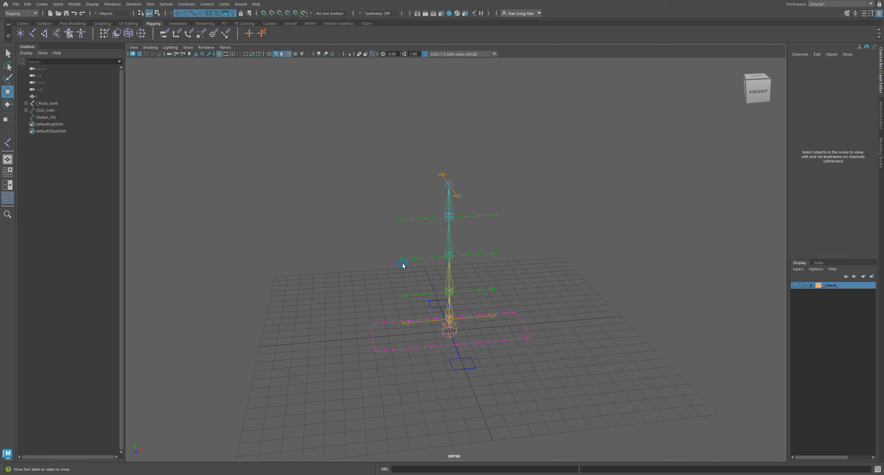
Make the mesh display layer visible and check the column mesh's delta mush deformer input.
{"action": "left_click", "coordinate": [795, 285]}
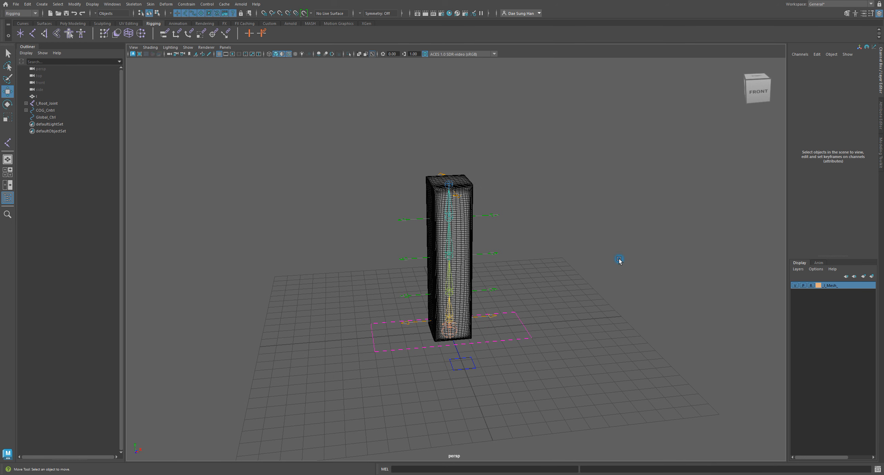
{"action": "left_click", "coordinate": [42, 96]}
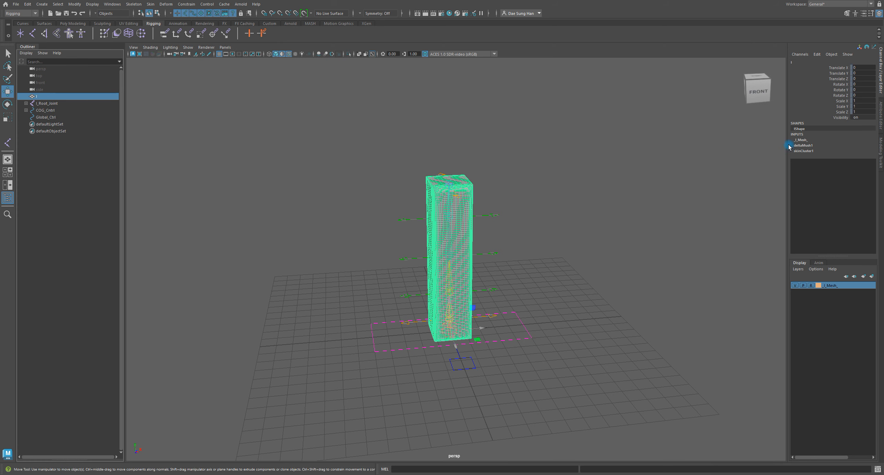
{"action": "left_click", "coordinate": [808, 146]}
{"action": "left_click", "coordinate": [701, 150]}
{"action": "left_click_drag", "start_coordinate": [441, 220], "coordinate": [459, 215], "text": "alt"}
{"action": "left_click_drag", "start_coordinate": [497, 235], "coordinate": [532, 262], "text": "alt"}
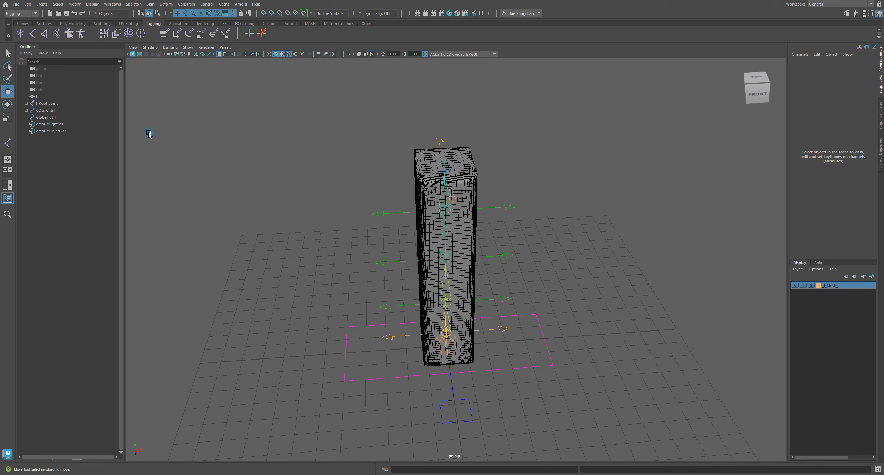
Float the Constrain commands in a separate window and place it beside the model.
{"action": "left_click", "coordinate": [193, 4]}
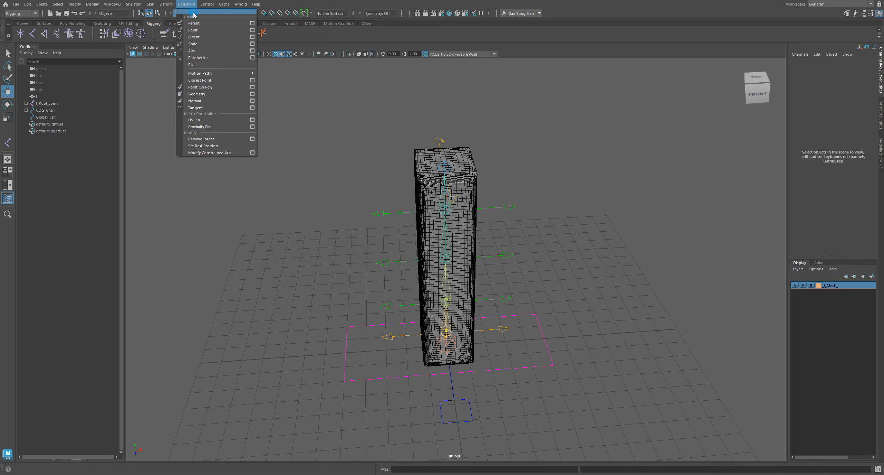
{"action": "left_click", "coordinate": [193, 12]}
{"action": "left_click_drag", "start_coordinate": [696, 106], "coordinate": [650, 23]}
Parent-constrain Joint_5 at the top of the column to Double_Sided_Cntrl_5.
{"action": "left_click_drag", "start_coordinate": [503, 217], "coordinate": [489, 201], "text": "alt"}
{"action": "right_click_drag", "start_coordinate": [488, 201], "coordinate": [561, 214], "text": "alt"}
{"action": "left_click_drag", "start_coordinate": [562, 215], "coordinate": [453, 190], "text": "alt"}
{"action": "left_click", "coordinate": [552, 176]}
{"action": "key", "text": "q"}
{"action": "left_click", "coordinate": [565, 194]}
{"action": "left_click_drag", "start_coordinate": [518, 190], "coordinate": [495, 186], "text": "alt"}
{"action": "left_click", "coordinate": [501, 159]}
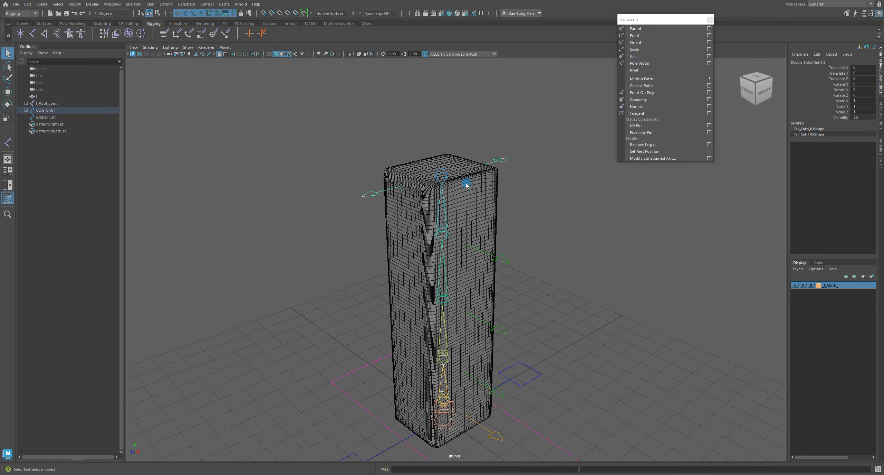
{"action": "right_click_drag", "start_coordinate": [475, 223], "coordinate": [515, 211], "text": "alt"}
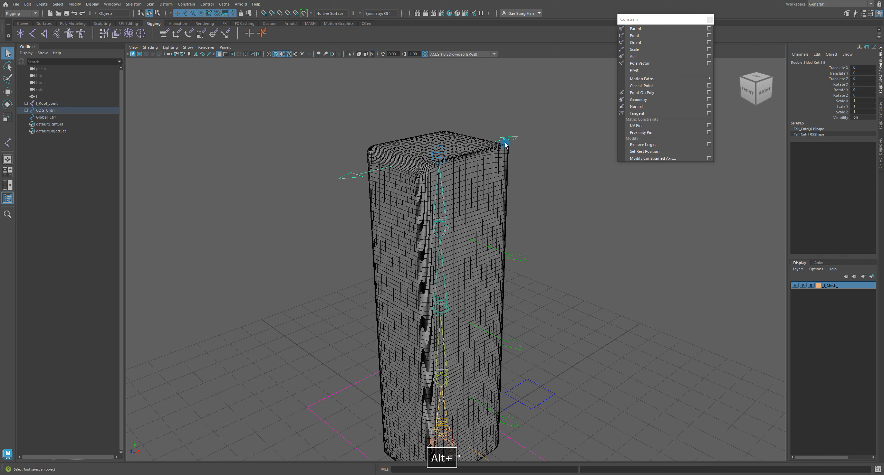
{"action": "left_click_drag", "start_coordinate": [456, 142], "coordinate": [411, 135], "text": "alt"}
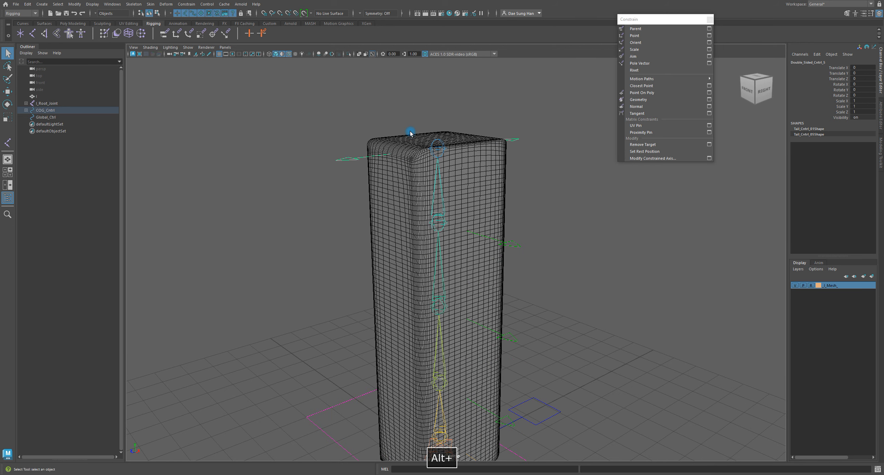
{"action": "left_click", "coordinate": [435, 142], "text": "shift"}
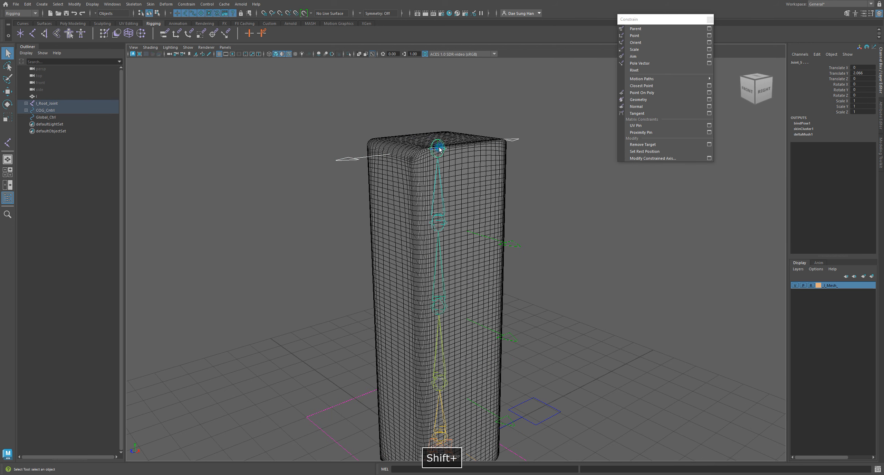
{"action": "left_click_drag", "start_coordinate": [438, 147], "coordinate": [497, 184], "text": "alt"}
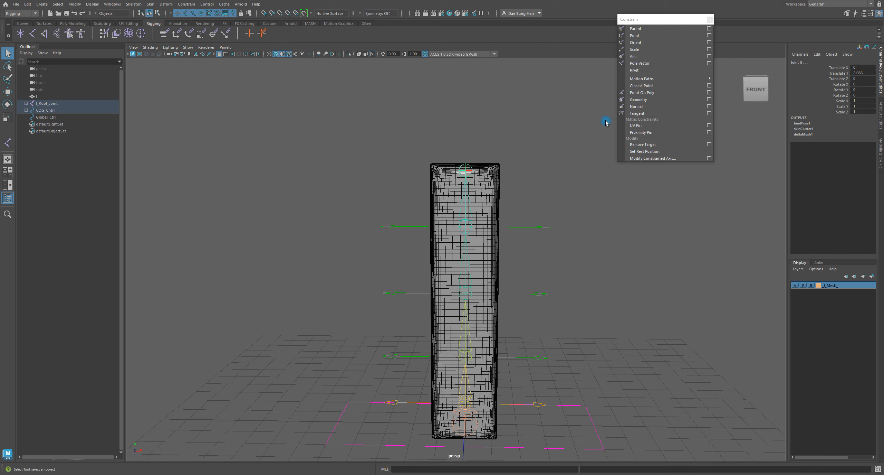
{"action": "left_click", "coordinate": [635, 29]}
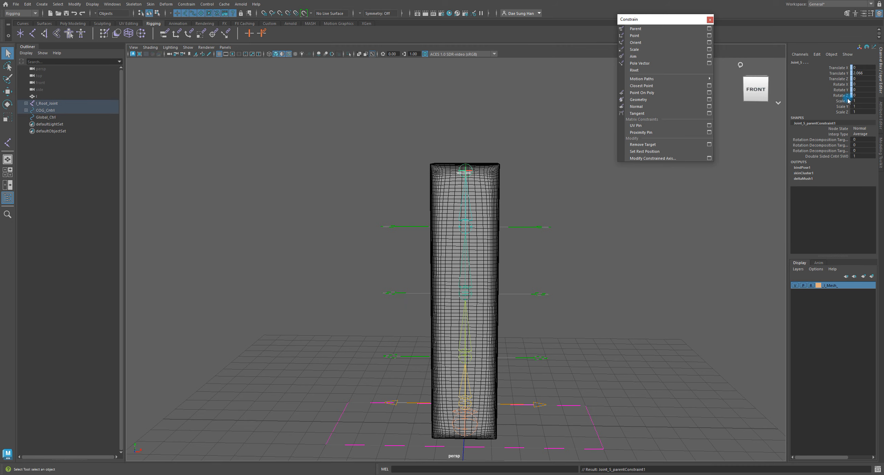
Trial-move Double_Sided_Cntrl_5 to test the joint constraint, undo the move, and clear the selection.
{"action": "mouse_move", "coordinate": [490, 183]}
{"action": "left_mouse_down", "text": "alt"}
{"action": "mouse_move", "coordinate": [421, 158]}
{"action": "mouse_move", "coordinate": [436, 191]}
{"action": "mouse_move", "coordinate": [488, 167]}
{"action": "left_mouse_up", "text": "alt"}
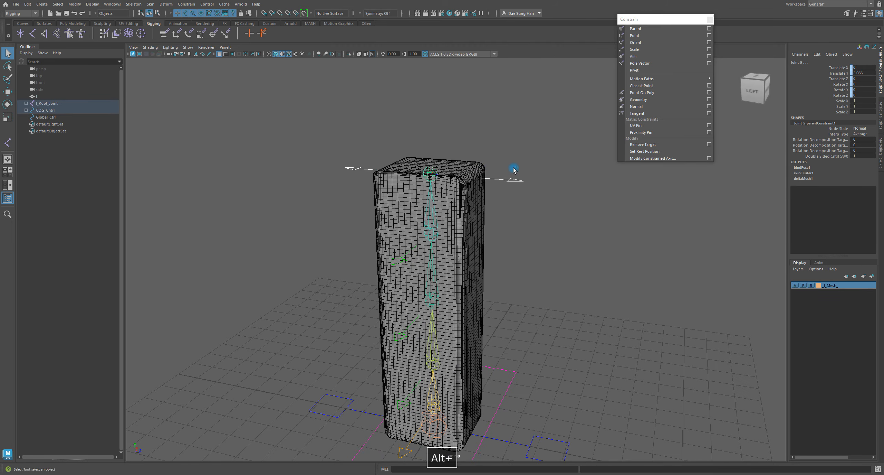
{"action": "left_click", "coordinate": [475, 171]}
{"action": "key", "text": "w"}
{"action": "left_click_drag", "start_coordinate": [431, 145], "coordinate": [489, 213]}
{"action": "key", "text": "z"}
{"action": "key", "text": "e"}
{"action": "left_click", "coordinate": [569, 197]}
Select Double_Sided_Cntrl_4 followed by Joint_4, and expand the root joint's full hierarchy to check the joints.
{"action": "left_click", "coordinate": [490, 191]}
{"action": "key", "text": "q"}
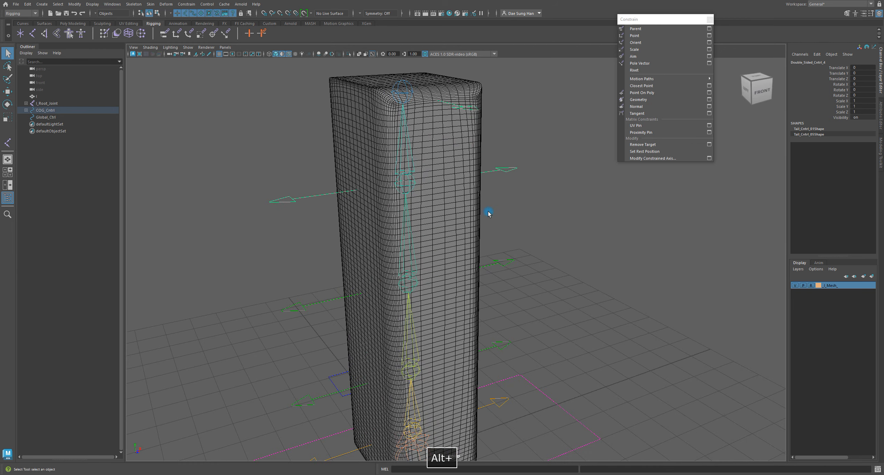
{"action": "left_click", "coordinate": [414, 185], "text": "shift"}
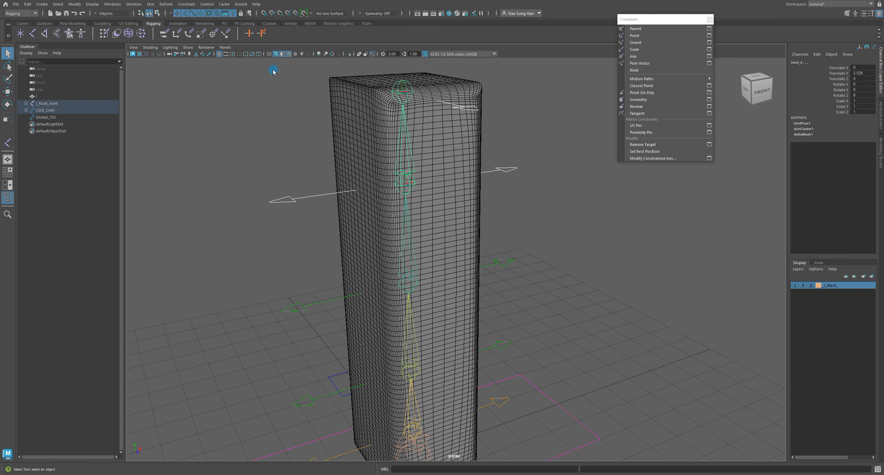
{"action": "left_click", "coordinate": [25, 103], "text": "shift"}
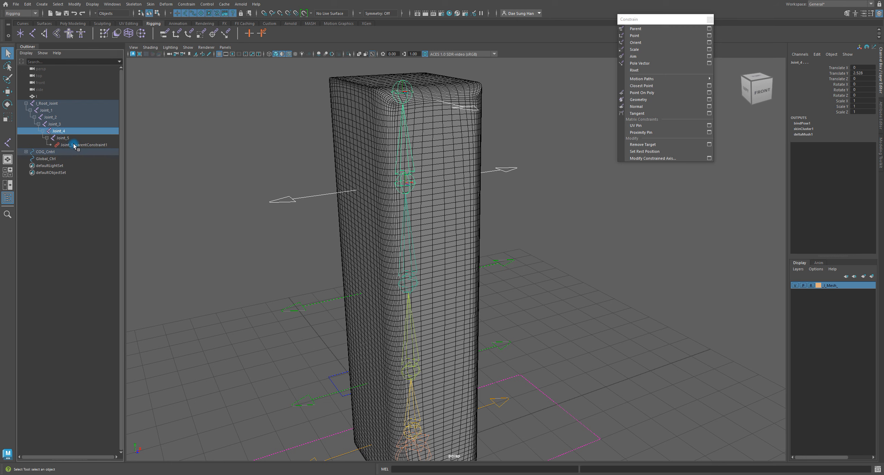
Open the Orient constraint options and reset them to their default settings.
{"action": "left_click_drag", "start_coordinate": [539, 168], "coordinate": [500, 180], "text": "alt"}
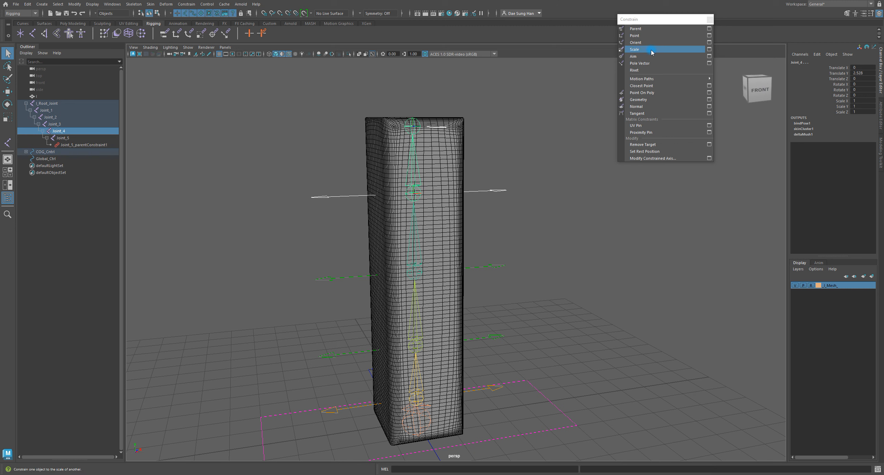
{"action": "left_click", "coordinate": [708, 43]}
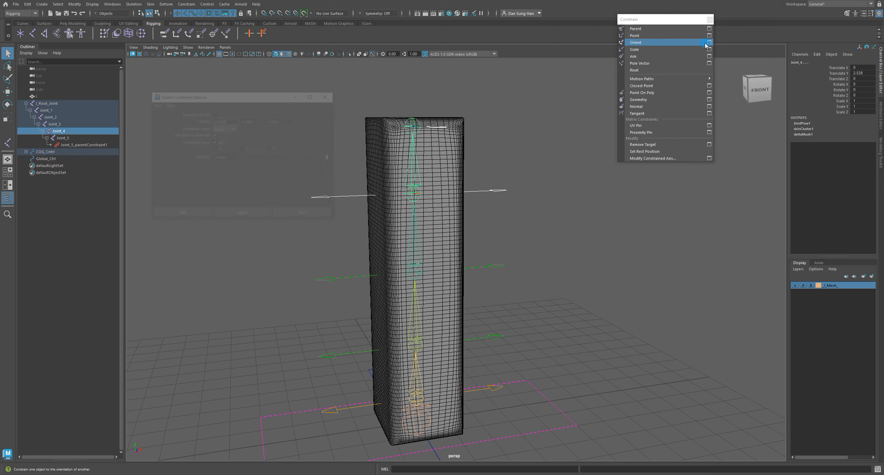
{"action": "left_click", "coordinate": [155, 104]}
{"action": "left_click", "coordinate": [175, 116]}
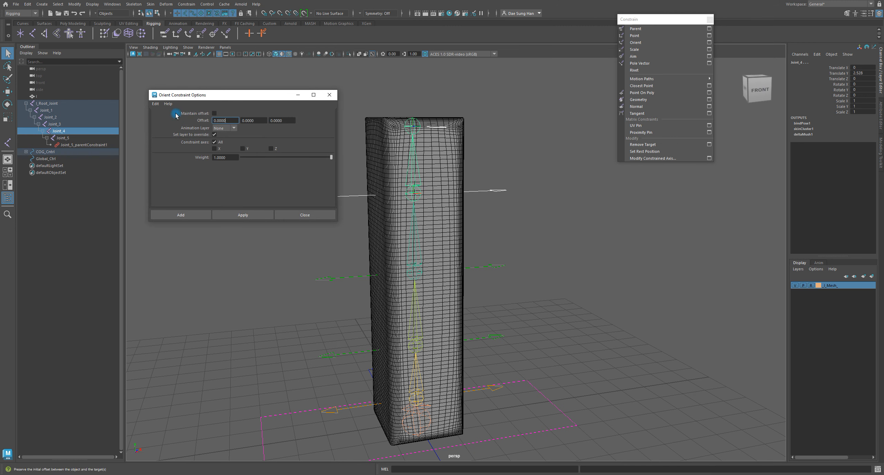
Orient-constrain Joint_4 to Double_Sided_Cntrl_4 with all axes, zero offset and a weight of 1.
{"action": "left_click_drag", "start_coordinate": [214, 95], "coordinate": [628, 180]}
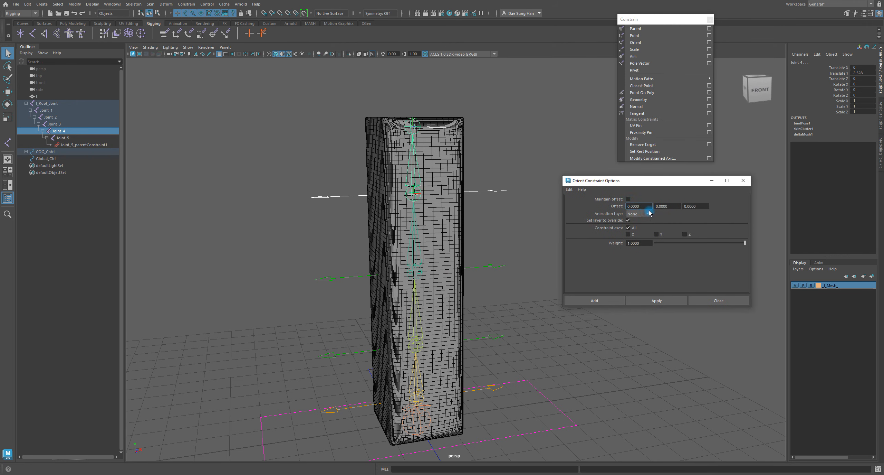
{"action": "left_click", "coordinate": [652, 303]}
{"action": "middle_click_drag", "start_coordinate": [435, 222], "coordinate": [422, 202], "text": "alt"}
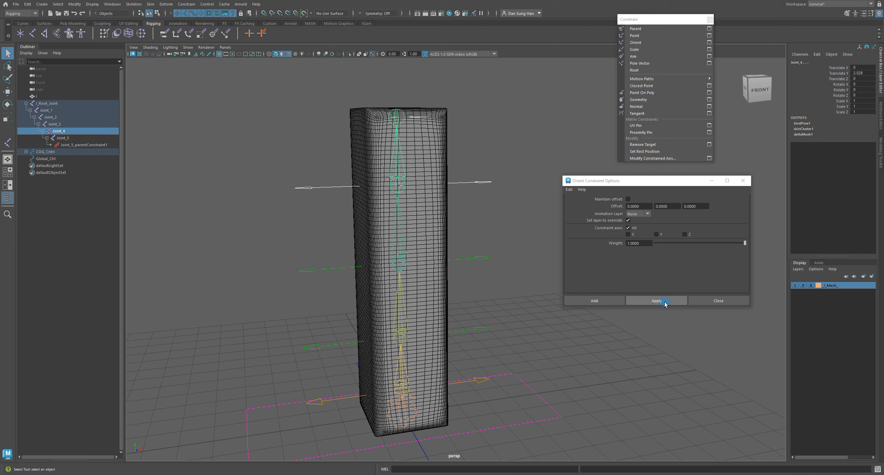
{"action": "left_click", "coordinate": [576, 180]}
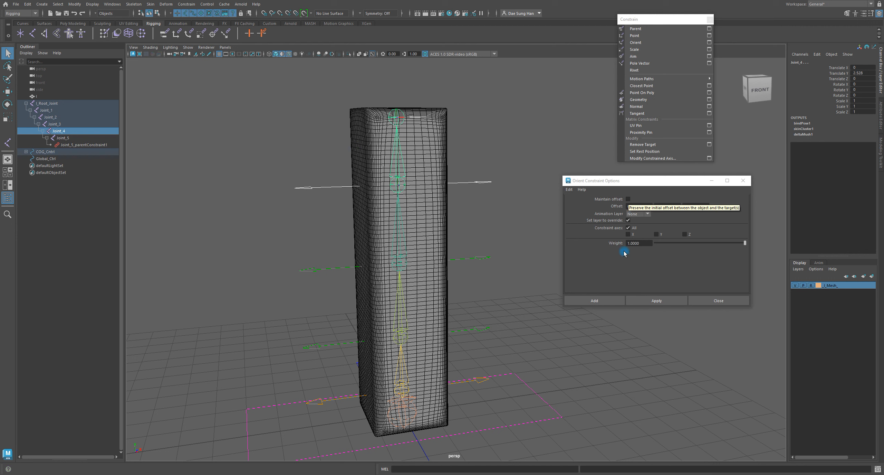
{"action": "left_click", "coordinate": [652, 301]}
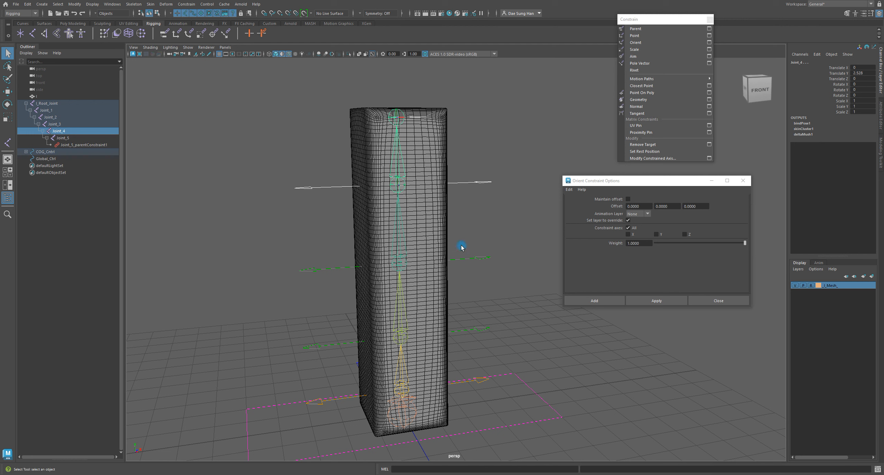
{"action": "left_click", "coordinate": [656, 300]}
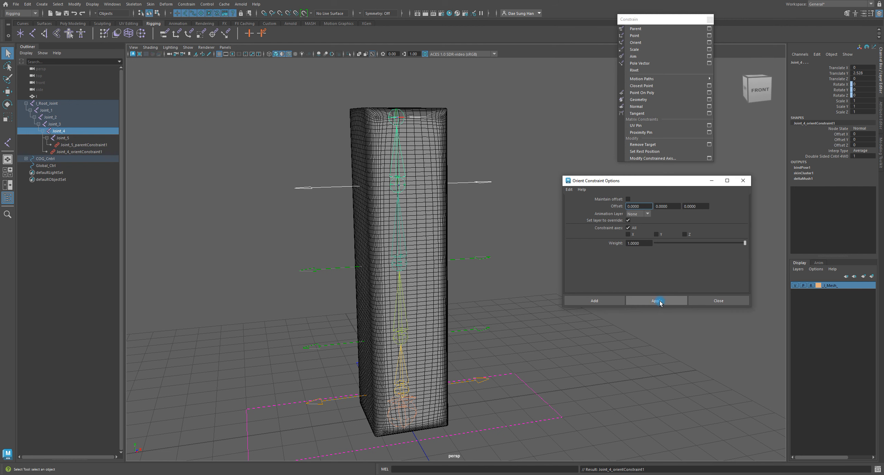
Examine Joint_4 and its new orient constraint node in the joint hierarchy.
{"action": "left_click", "coordinate": [70, 131]}
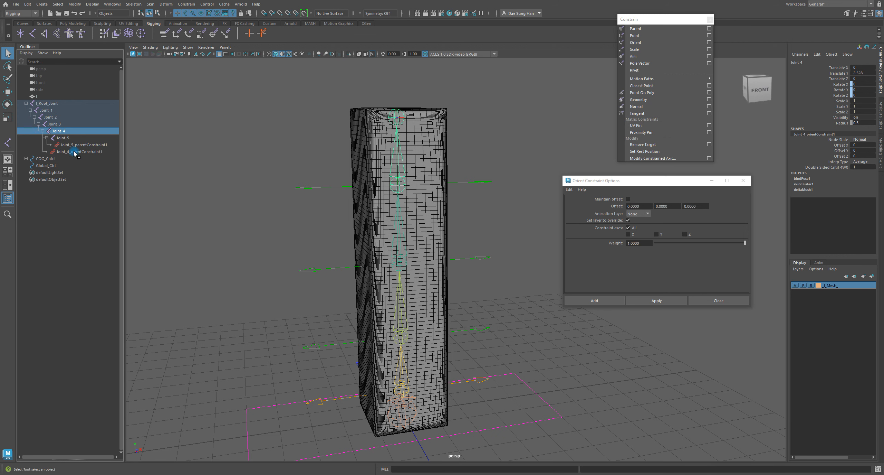
{"action": "left_click", "coordinate": [87, 152]}
{"action": "left_click", "coordinate": [58, 132]}
{"action": "left_click", "coordinate": [72, 152]}
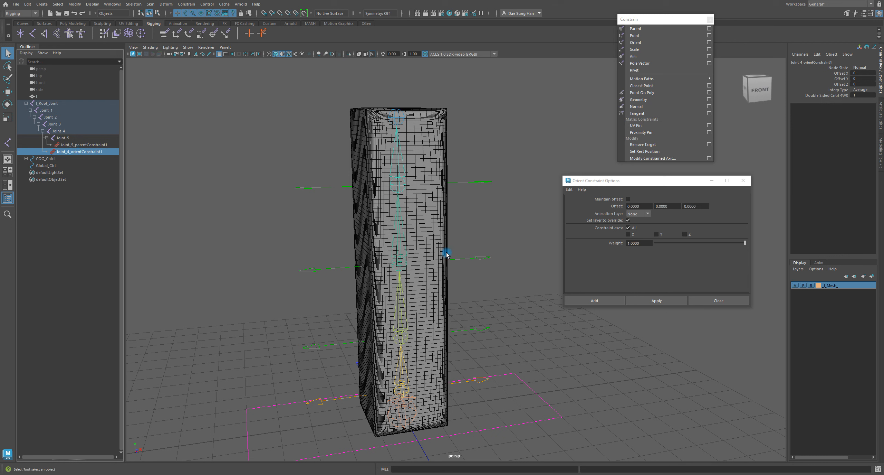
Expand the COG_Cntrl hierarchy and orient-constrain Joint_3 to Double_Sided_Cntrl_3.
{"action": "left_click", "coordinate": [483, 215]}
{"action": "left_click", "coordinate": [486, 260]}
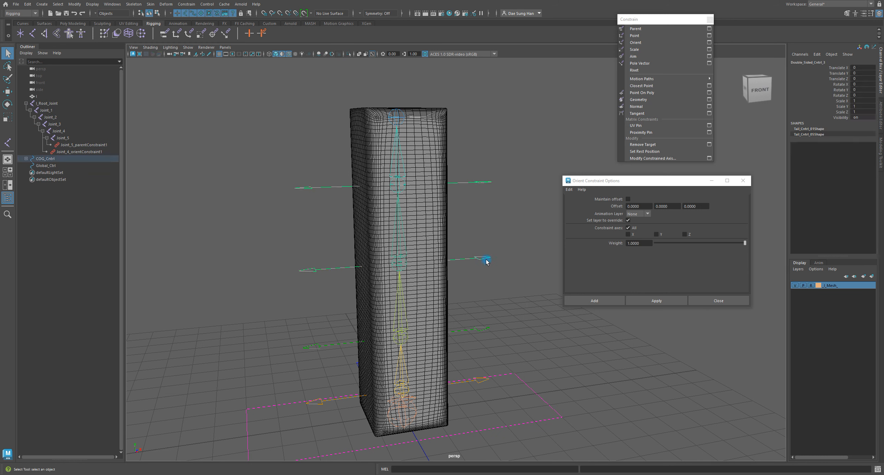
{"action": "left_click", "coordinate": [27, 159], "text": "shift"}
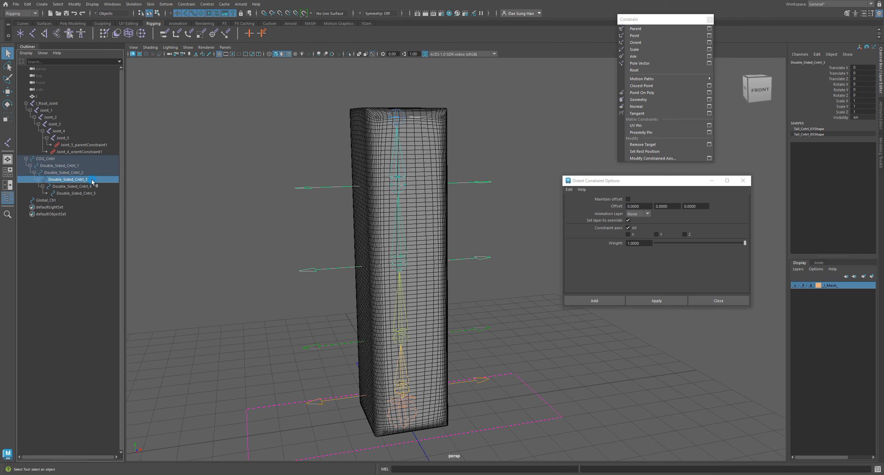
{"action": "key", "text": "q"}
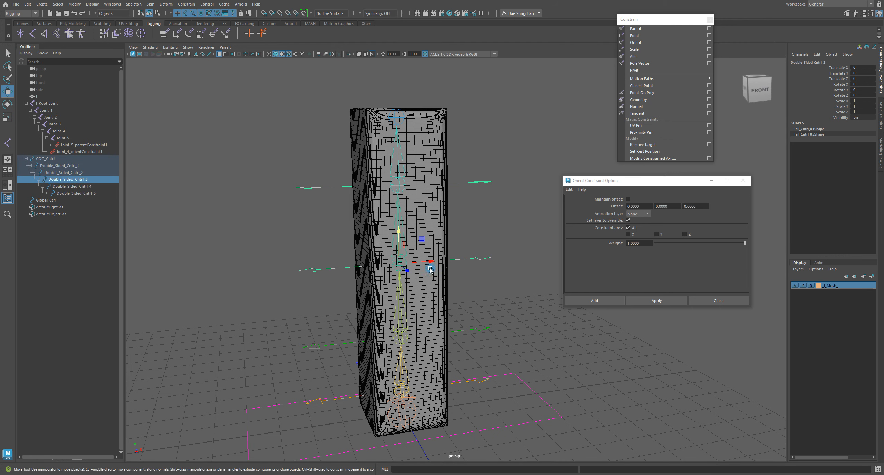
{"action": "right_click_drag", "start_coordinate": [340, 265], "coordinate": [328, 237], "text": "alt"}
{"action": "left_click_drag", "start_coordinate": [289, 212], "coordinate": [449, 218], "text": "shift"}
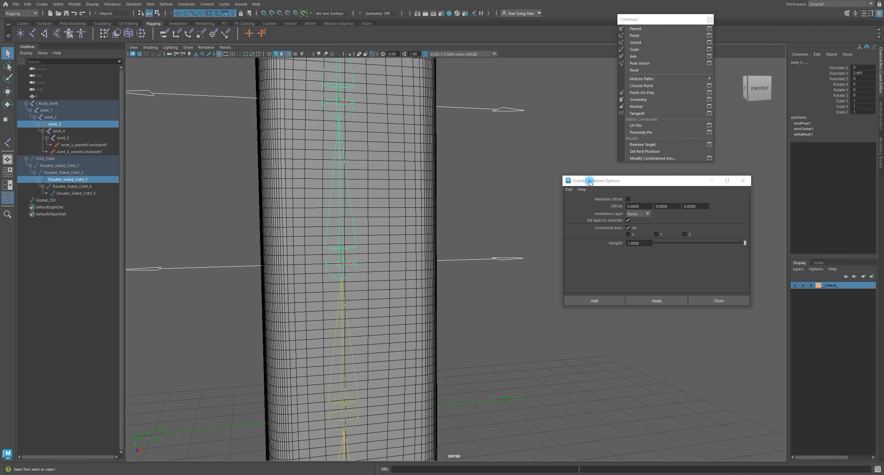
{"action": "left_click", "coordinate": [656, 301]}
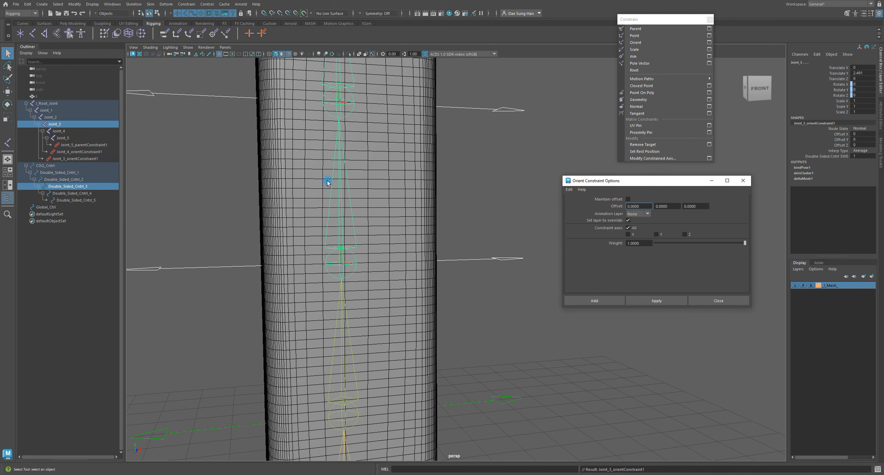
Orient-constrain Joint_2 to Double_Sided_Cntrl_2 using the same options.
{"action": "left_click_drag", "start_coordinate": [414, 157], "coordinate": [449, 224], "text": "alt"}
{"action": "left_click", "coordinate": [469, 233]}
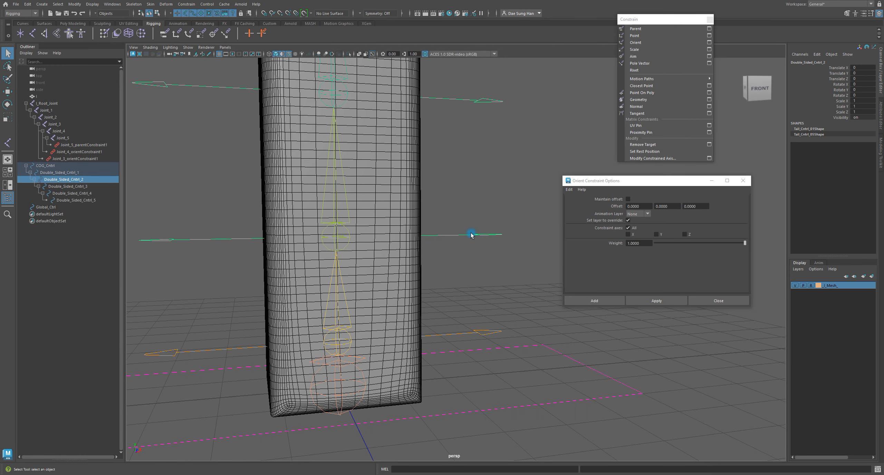
{"action": "left_click_drag", "start_coordinate": [289, 175], "coordinate": [386, 179], "text": "shift"}
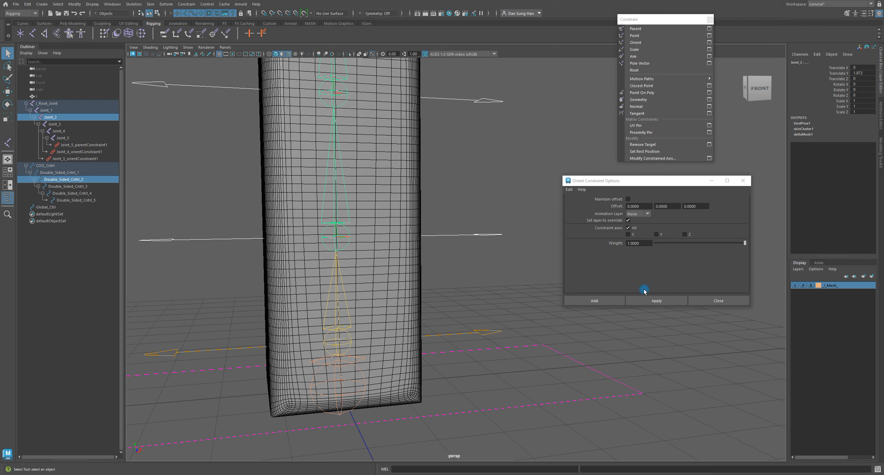
{"action": "left_click", "coordinate": [653, 300]}
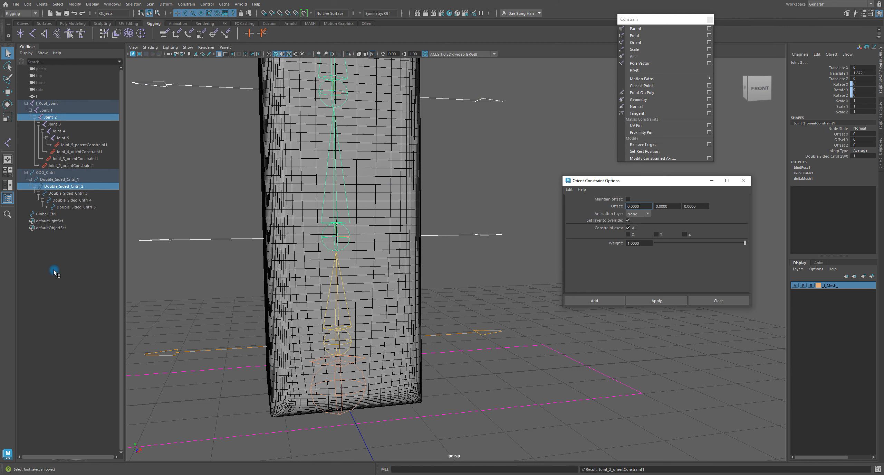
Parent-constrain Joint_1 near the base of the column to Double_Sided_Cntrl_1.
{"action": "left_click", "coordinate": [493, 351]}
{"action": "left_click_drag", "start_coordinate": [484, 331], "coordinate": [456, 278], "text": "alt"}
{"action": "left_click", "coordinate": [450, 250]}
{"action": "key", "text": "w"}
{"action": "key", "text": "q"}
{"action": "left_click", "coordinate": [474, 273]}
{"action": "mouse_move", "coordinate": [462, 245]}
{"action": "left_mouse_down", "text": "alt"}
{"action": "mouse_move", "coordinate": [466, 239]}
{"action": "mouse_move", "coordinate": [424, 241]}
{"action": "mouse_move", "coordinate": [458, 259]}
{"action": "left_mouse_up", "text": "alt"}
{"action": "left_click", "coordinate": [472, 258]}
{"action": "key", "text": "w"}
{"action": "key", "text": "q"}
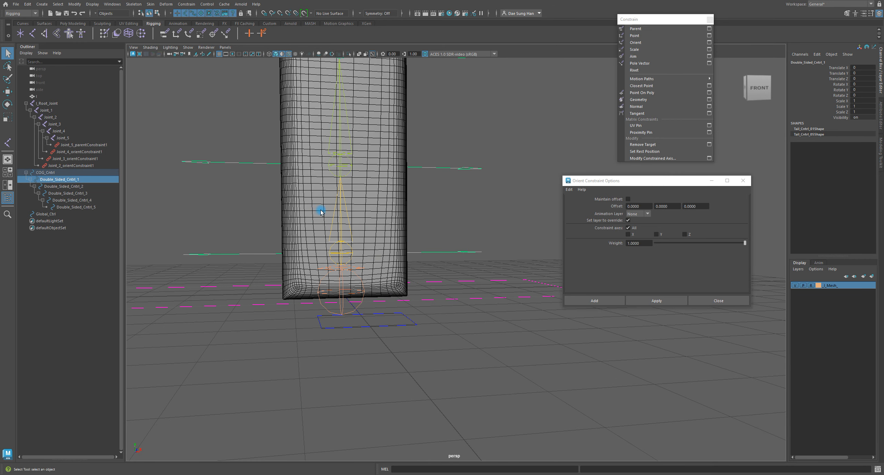
{"action": "left_click_drag", "start_coordinate": [422, 232], "coordinate": [378, 217], "text": "alt"}
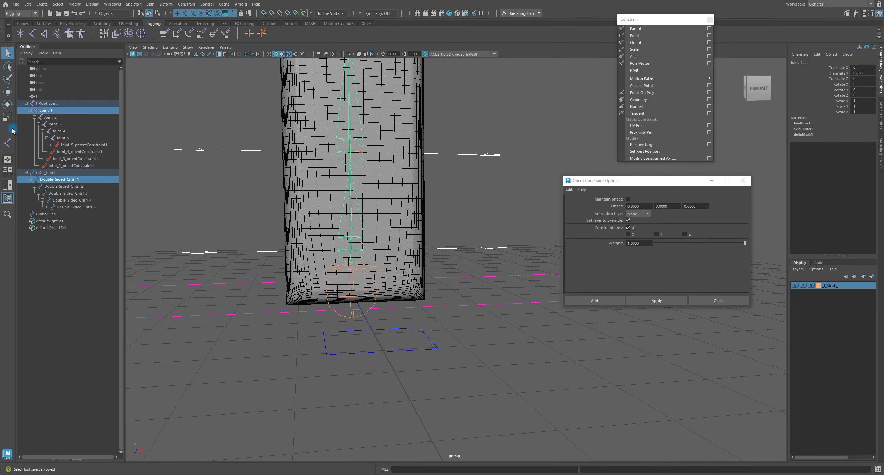
{"action": "left_click", "coordinate": [640, 29]}
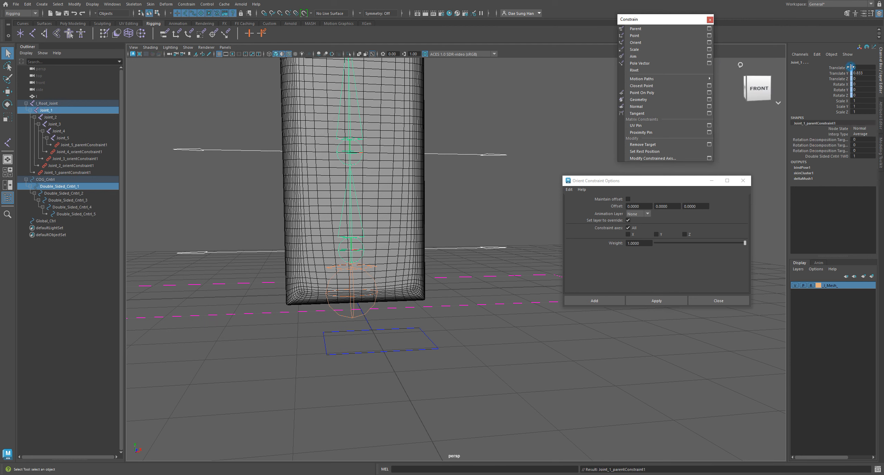
Test the rig by raising Double_Sided_Cntrl_1 about 2.4 units and rotating it about 22° in X and -20° in Y.
{"action": "right_click_drag", "start_coordinate": [445, 172], "coordinate": [335, 313], "text": "alt"}
{"action": "left_click_drag", "start_coordinate": [335, 313], "coordinate": [412, 332], "text": "alt"}
{"action": "key", "text": "w"}
{"action": "right_click_drag", "start_coordinate": [411, 328], "coordinate": [393, 315], "text": "alt"}
{"action": "left_click_drag", "start_coordinate": [367, 286], "coordinate": [365, 237]}
{"action": "left_click_drag", "start_coordinate": [390, 268], "coordinate": [474, 235], "text": "alt"}
{"action": "key", "text": "e"}
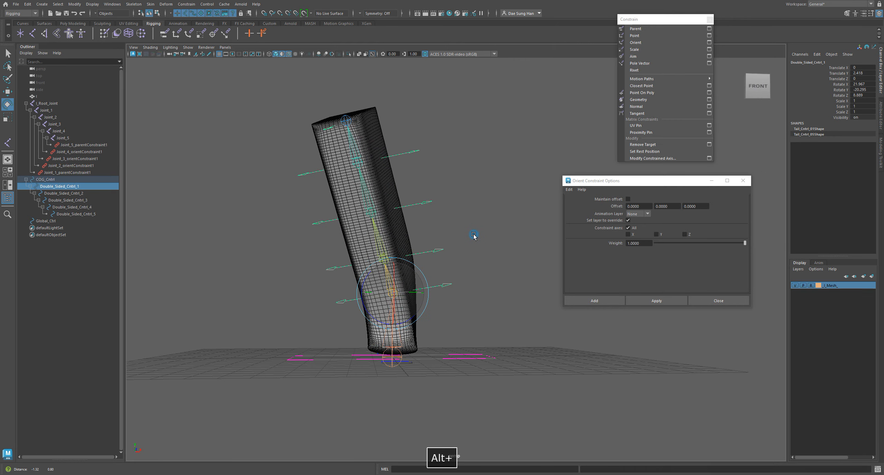
Select Double_Sided_Cntrl_2, Double_Sided_Cntrl_3 and Double_Sided_Cntrl_4 together for rotation.
{"action": "left_click", "coordinate": [438, 250]}
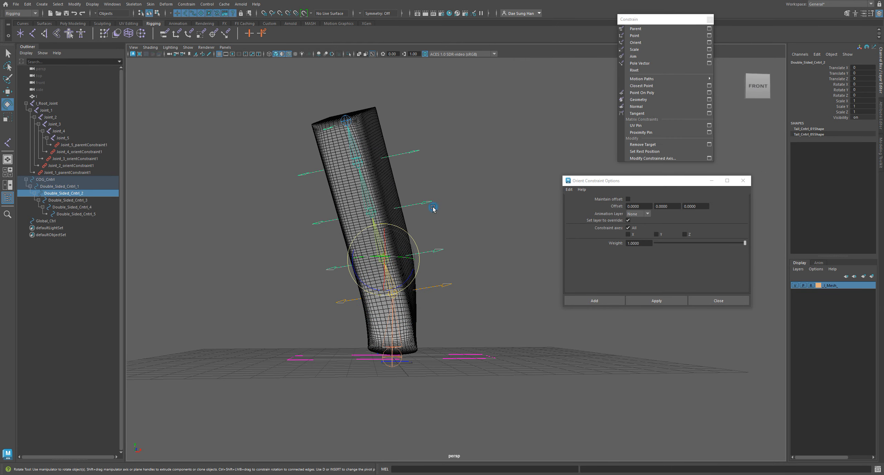
{"action": "left_click", "coordinate": [428, 202], "text": "shift"}
{"action": "left_click", "coordinate": [414, 150], "text": "shift"}
{"action": "mouse_move", "coordinate": [407, 177]}
{"action": "left_mouse_down", "text": "alt"}
{"action": "mouse_move", "coordinate": [389, 203]}
{"action": "mouse_move", "coordinate": [438, 193]}
{"action": "mouse_move", "coordinate": [415, 201]}
{"action": "mouse_move", "coordinate": [395, 233]}
{"action": "mouse_move", "coordinate": [430, 191]}
{"action": "mouse_move", "coordinate": [456, 191]}
{"action": "mouse_move", "coordinate": [394, 184]}
{"action": "left_mouse_up", "text": "alt"}
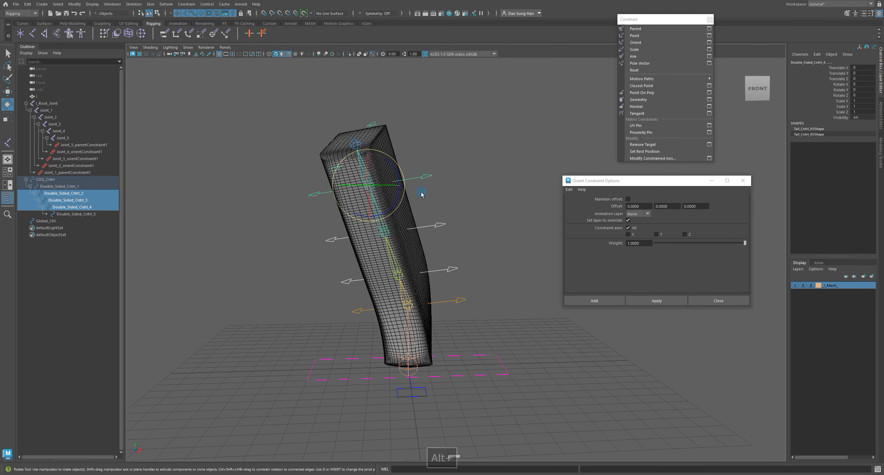
Set the Move tool's axis orientation to Object for the three selected controls.
{"action": "key", "text": "e"}
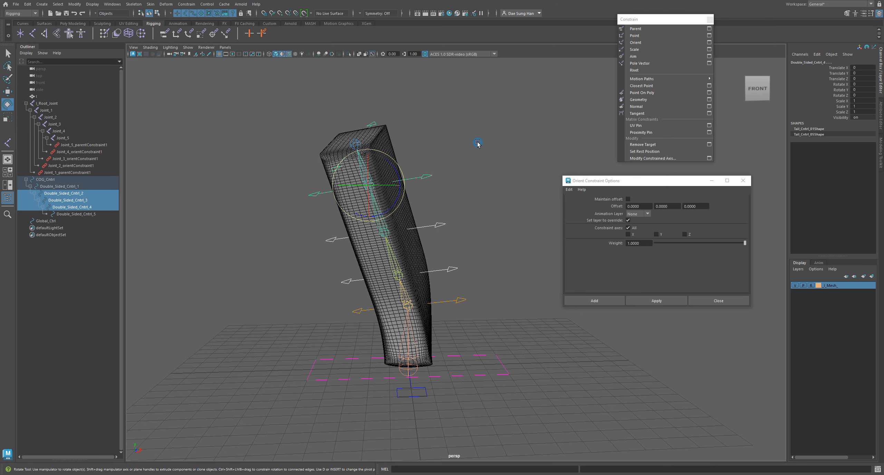
{"action": "middle_click_drag", "start_coordinate": [473, 173], "coordinate": [450, 162], "text": "alt"}
{"action": "key", "text": "w"}
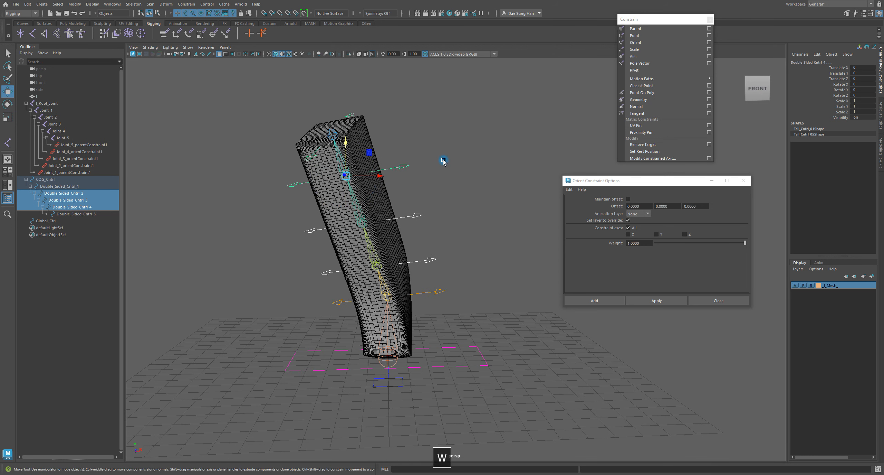
{"action": "left_click_drag", "start_coordinate": [487, 161], "coordinate": [430, 145], "text": "alt"}
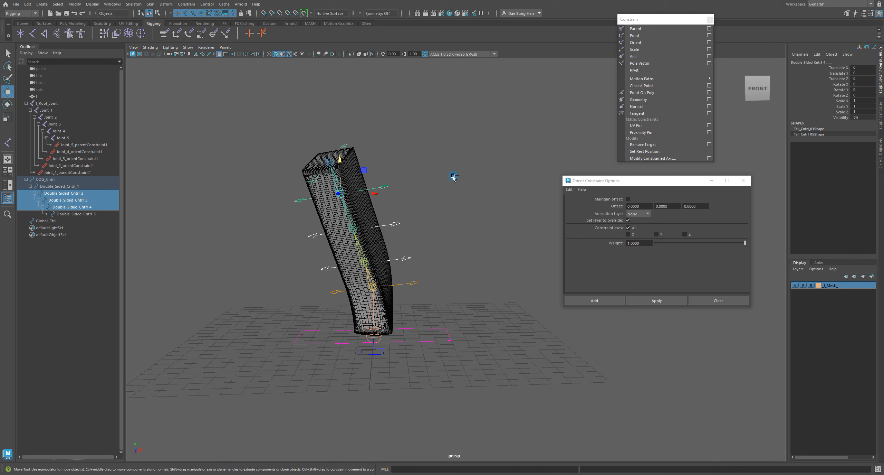
{"action": "right_click", "coordinate": [461, 115], "text": "ctrl+shift"}
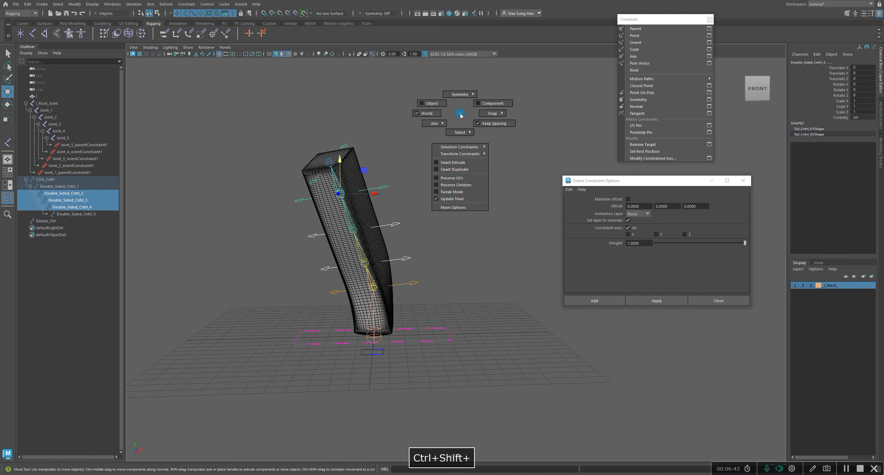
{"action": "left_click", "coordinate": [436, 103]}
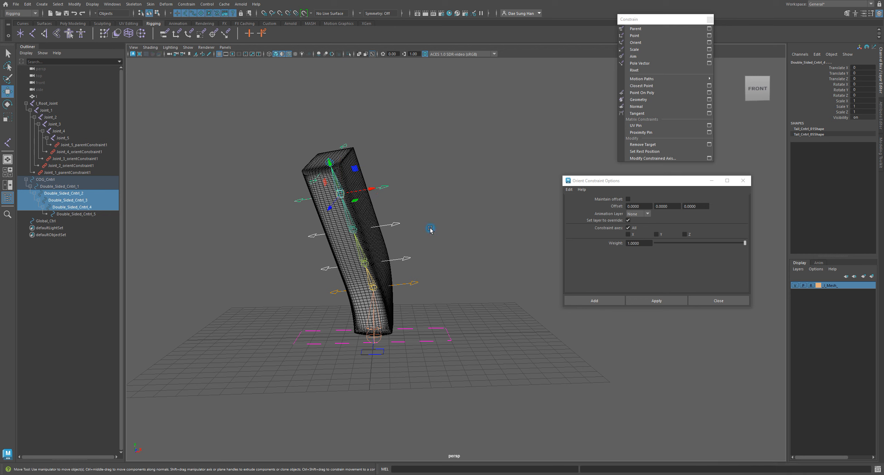
Compare the Rotate and Move manipulators on the selected controls and set the Rotate tool's axis orientation to Object.
{"action": "key", "text": "e"}
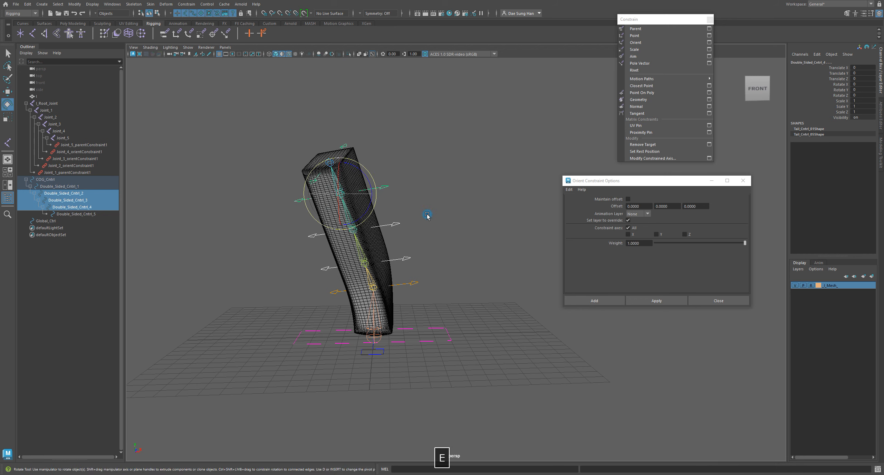
{"action": "left_click_drag", "start_coordinate": [428, 216], "coordinate": [450, 201], "text": "alt"}
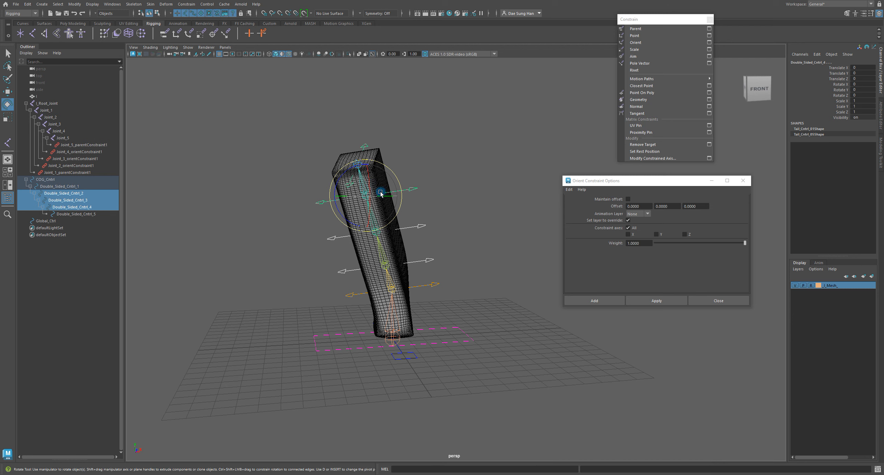
{"action": "left_click_drag", "start_coordinate": [446, 202], "coordinate": [463, 197], "text": "alt"}
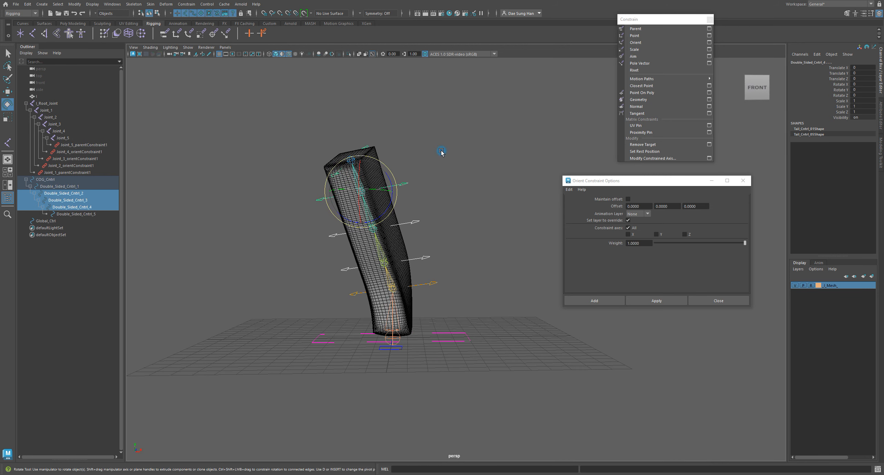
{"action": "key", "text": "w"}
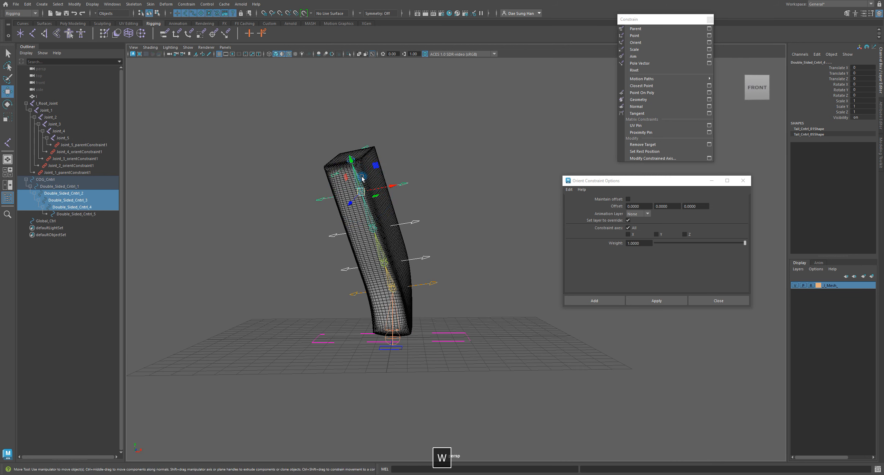
{"action": "key", "text": "w"}
{"action": "key", "text": "e"}
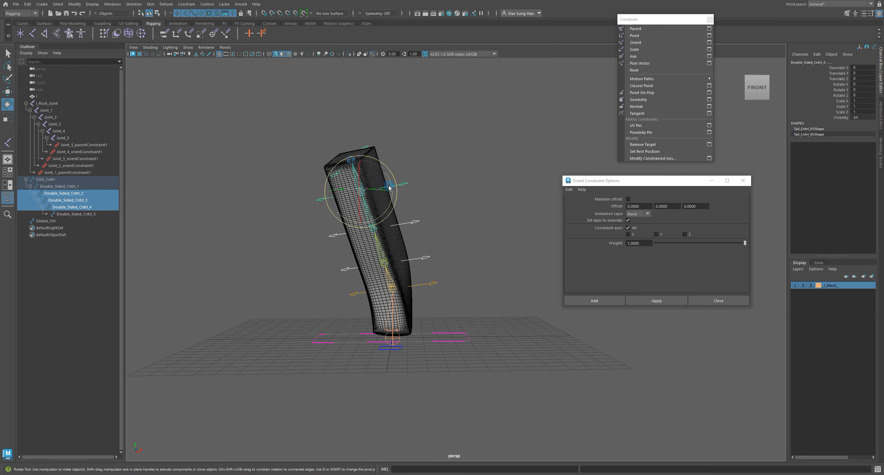
{"action": "right_click", "coordinate": [465, 129], "text": "ctrl+shift"}
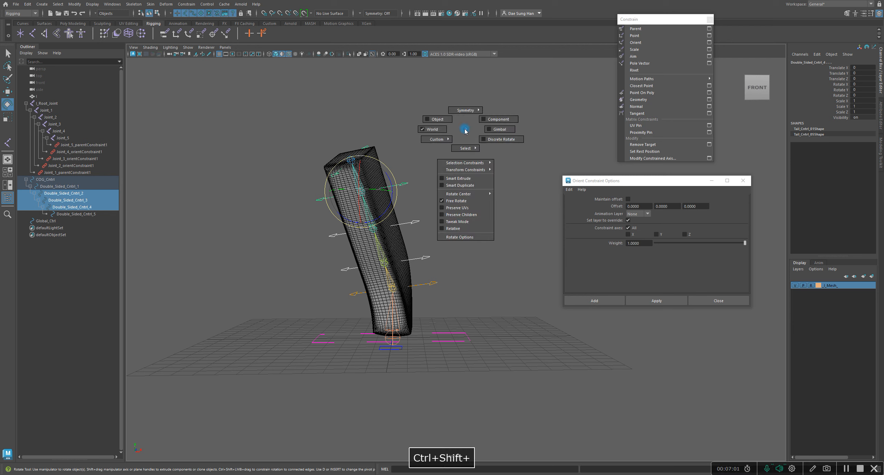
{"action": "left_click", "coordinate": [446, 121]}
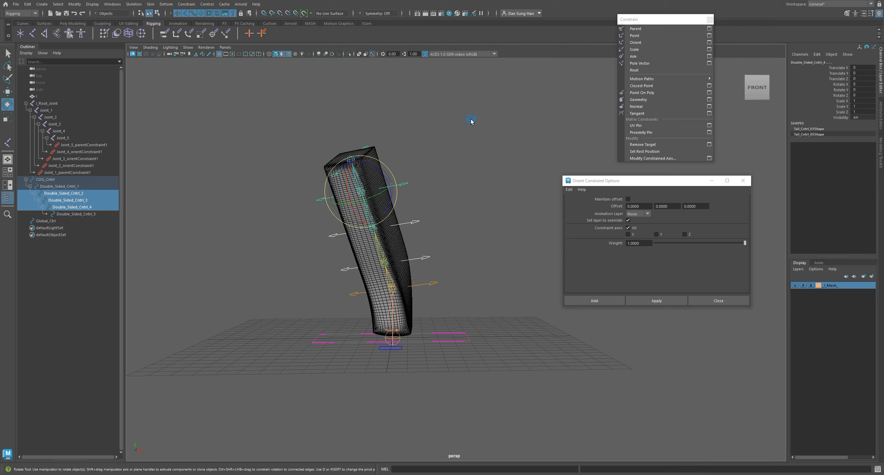
Select Double_Sided_Cntrl_4 and Double_Sided_Cntrl_3 individually to examine their rotation axes.
{"action": "left_click", "coordinate": [466, 134]}
{"action": "left_click_drag", "start_coordinate": [466, 134], "coordinate": [434, 188], "text": "alt"}
{"action": "left_click", "coordinate": [435, 225]}
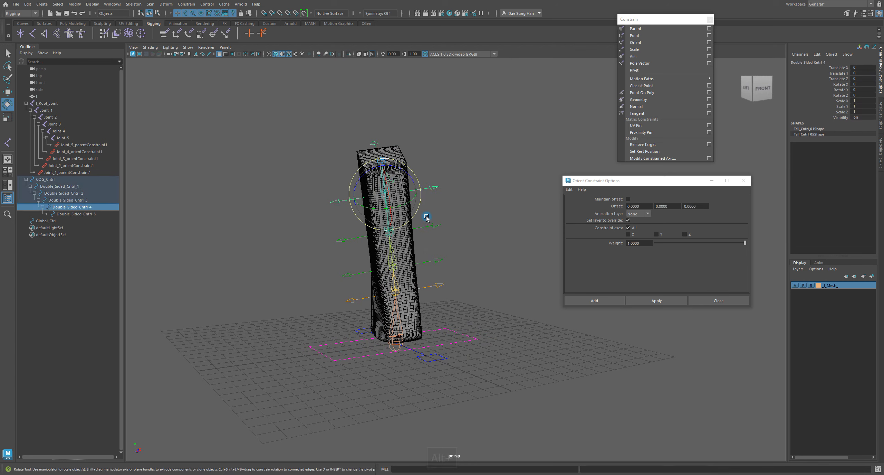
{"action": "left_click_drag", "start_coordinate": [448, 238], "coordinate": [422, 185], "text": "alt"}
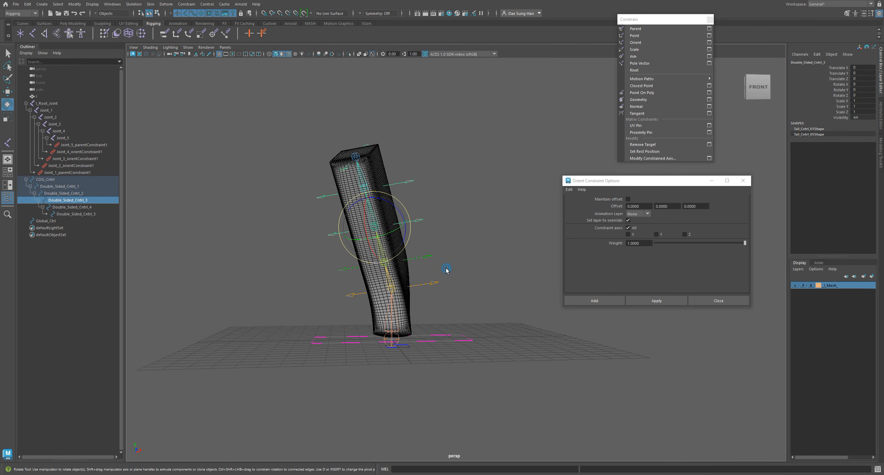
Rotate Double_Sided_Cntrl_1 through Double_Sided_Cntrl_4 together to test how the chain bends the mesh.
{"action": "left_click", "coordinate": [417, 186], "text": "shift"}
{"action": "left_click", "coordinate": [431, 265], "text": "shift"}
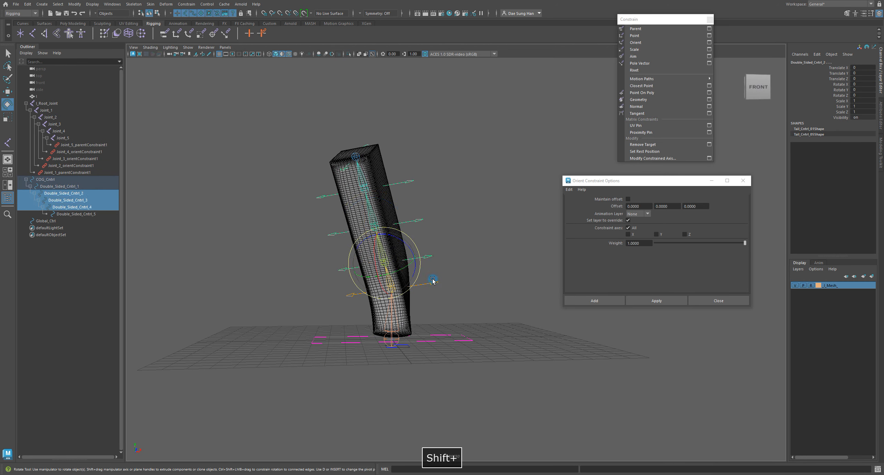
{"action": "left_click", "coordinate": [433, 280], "text": "shift"}
{"action": "mouse_move", "coordinate": [411, 289]}
{"action": "left_mouse_down"}
{"action": "mouse_move", "coordinate": [387, 276]}
{"action": "mouse_move", "coordinate": [404, 287]}
{"action": "left_mouse_up"}
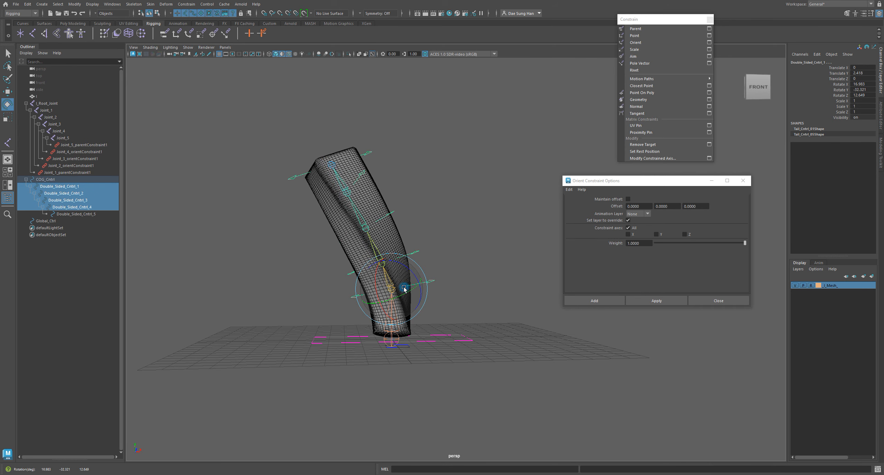
Clear the selection and turn off the wireframe overlay on the shaded mesh.
{"action": "left_click", "coordinate": [449, 243]}
{"action": "mouse_move", "coordinate": [434, 243]}
{"action": "left_mouse_down", "text": "alt"}
{"action": "mouse_move", "coordinate": [503, 248]}
{"action": "mouse_move", "coordinate": [503, 230]}
{"action": "mouse_move", "coordinate": [535, 227]}
{"action": "mouse_move", "coordinate": [521, 237]}
{"action": "mouse_move", "coordinate": [440, 235]}
{"action": "mouse_move", "coordinate": [502, 237]}
{"action": "mouse_move", "coordinate": [483, 229]}
{"action": "left_mouse_up", "text": "alt"}
{"action": "key", "text": "alt+5"}
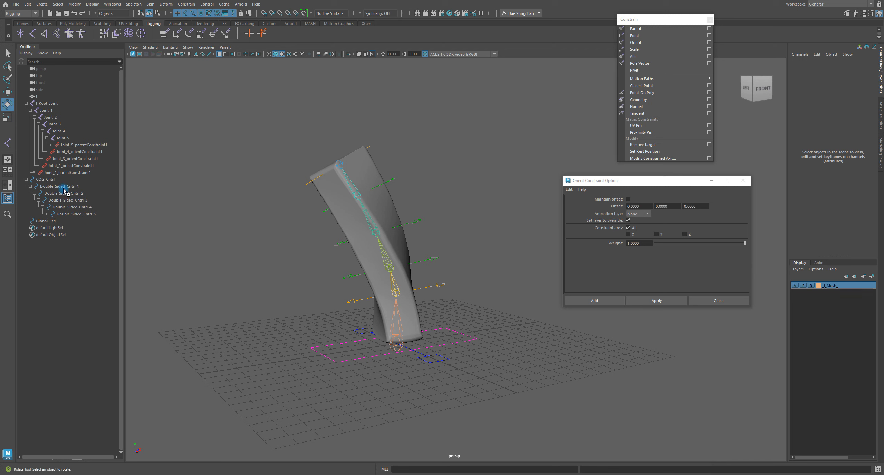
Set all Rotate and Translate channels of Double_Sided_Cntrl_1 through Double_Sided_Cntrl_5 to 0.
{"action": "left_click_drag", "start_coordinate": [64, 190], "coordinate": [83, 213]}
{"action": "left_click", "coordinate": [859, 134]}
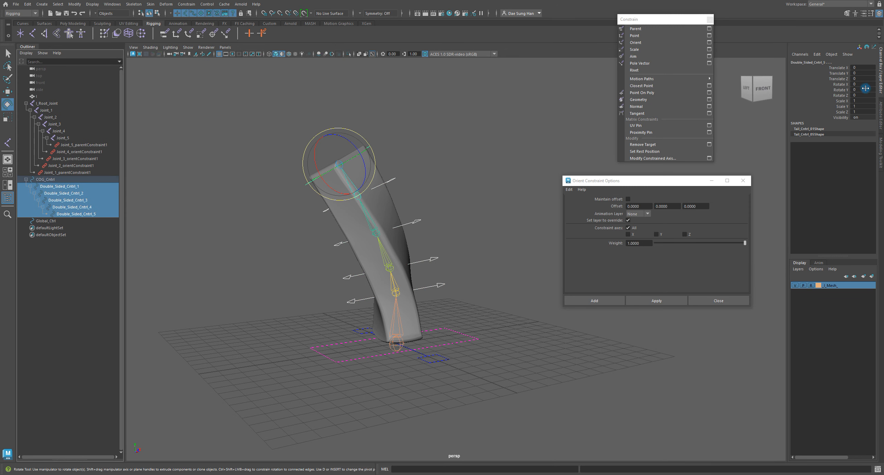
{"action": "left_click_drag", "start_coordinate": [863, 84], "coordinate": [870, 94]}
{"action": "type", "text": "0"}
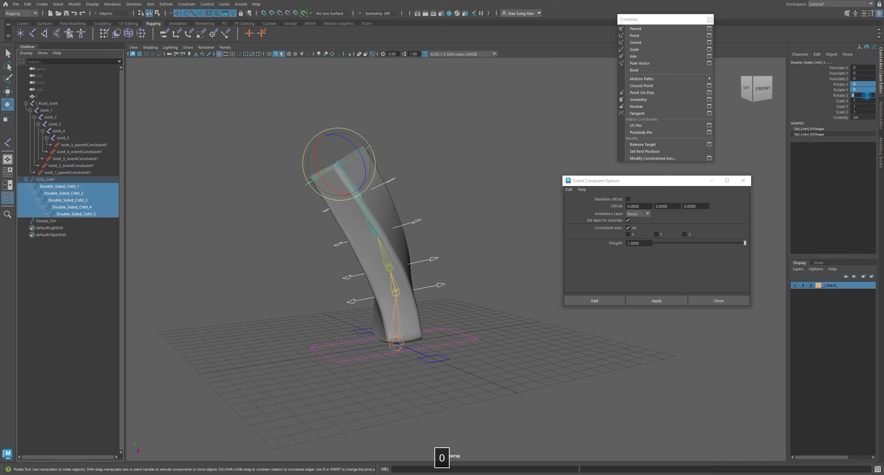
{"action": "key", "text": "Return"}
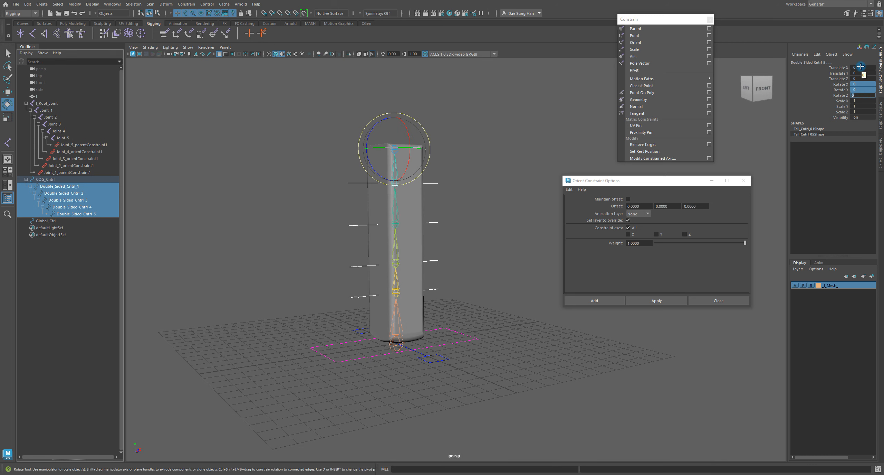
{"action": "left_click_drag", "start_coordinate": [861, 67], "coordinate": [862, 72]}
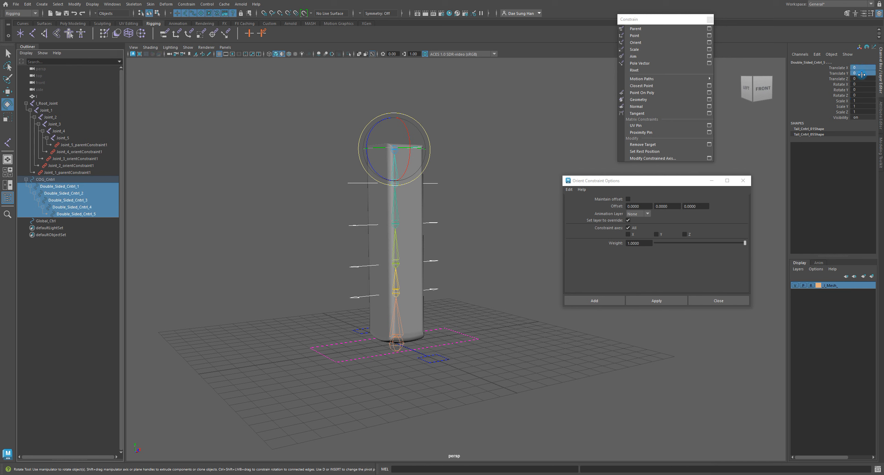
{"action": "key", "text": "Return"}
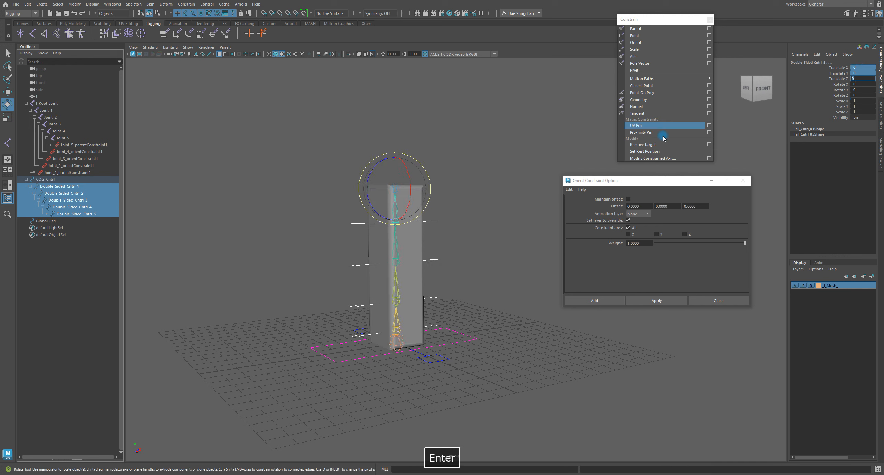
Examine the mesh, joint chain and double-sided controls from several angles.
{"action": "left_click", "coordinate": [438, 259]}
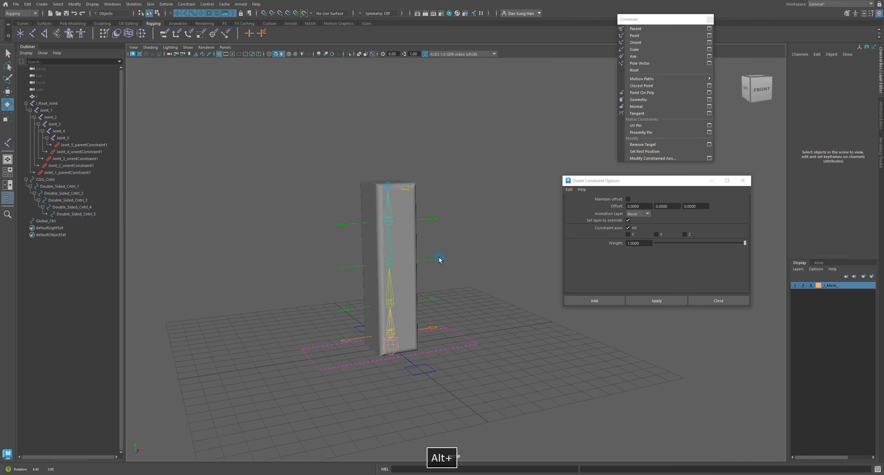
{"action": "left_click_drag", "start_coordinate": [438, 259], "coordinate": [519, 287], "text": "alt"}
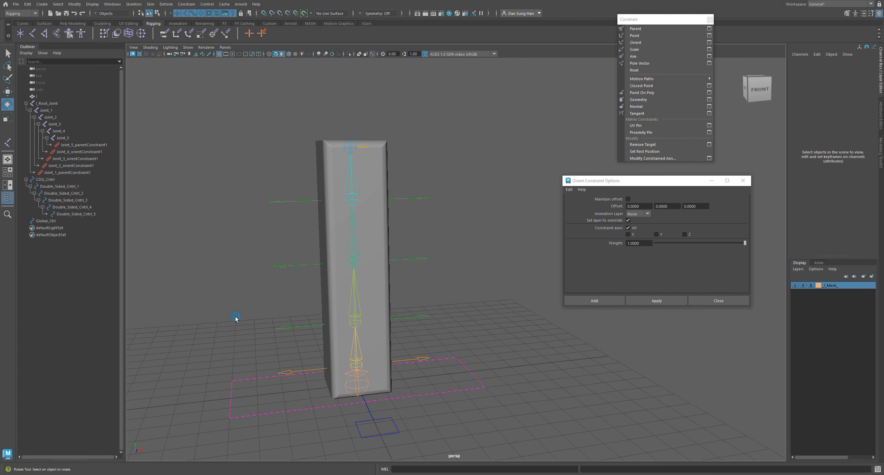
{"action": "left_click_drag", "start_coordinate": [342, 317], "coordinate": [433, 194], "text": "alt"}
{"action": "left_click_drag", "start_coordinate": [438, 159], "coordinate": [450, 197]}
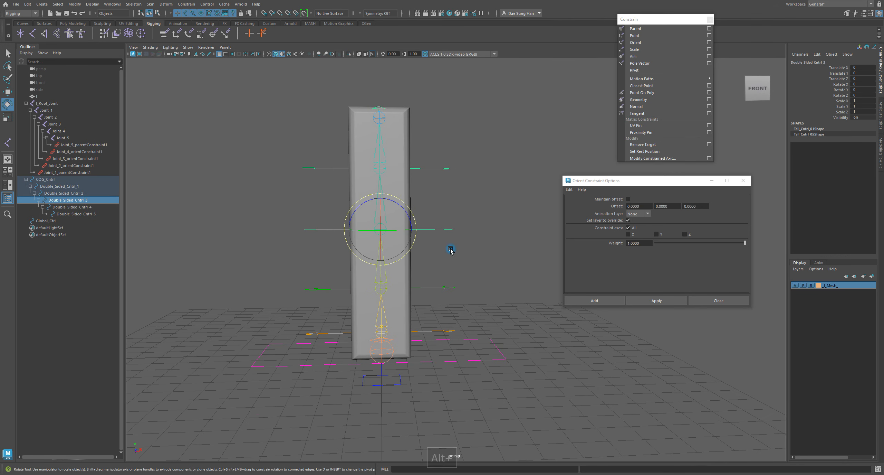
{"action": "left_click", "coordinate": [447, 287]}
{"action": "left_click", "coordinate": [452, 329]}
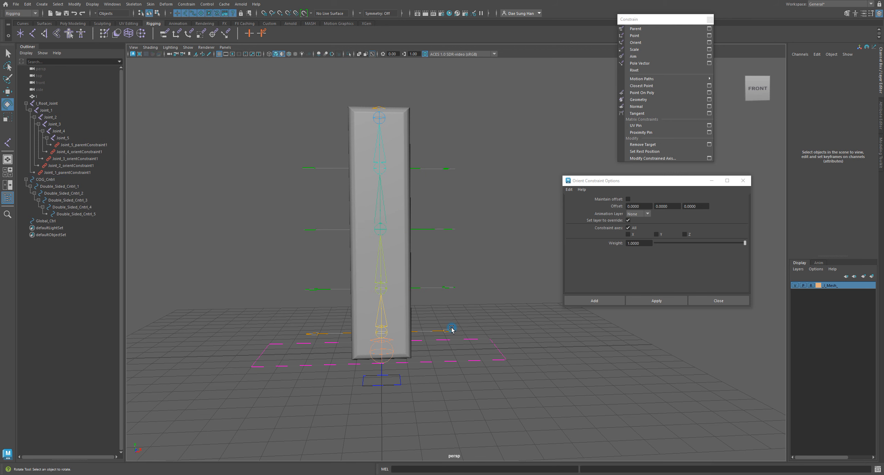
{"action": "left_click_drag", "start_coordinate": [432, 134], "coordinate": [404, 130], "text": "alt"}
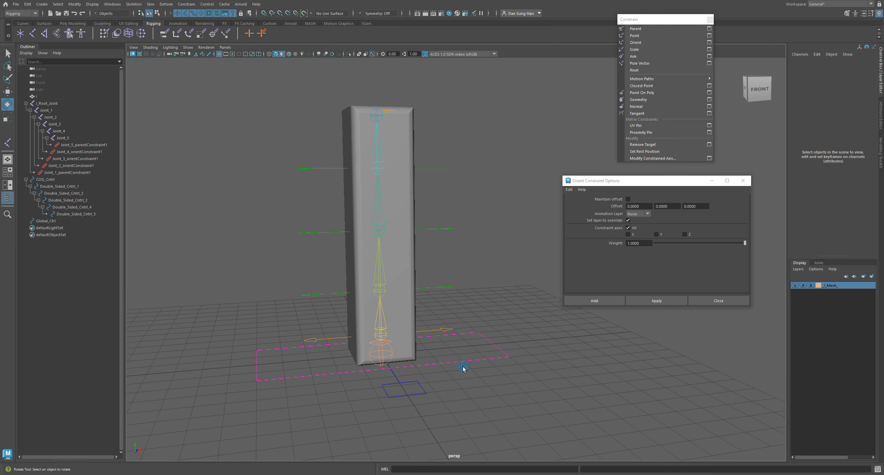
{"action": "left_click_drag", "start_coordinate": [463, 367], "coordinate": [449, 363], "text": "alt"}
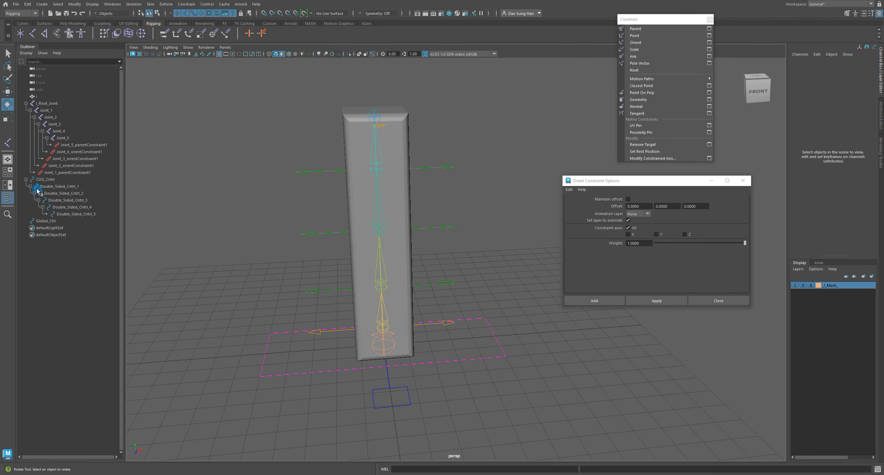
Select Joint_1 and I_Root_Joint individually to check where the joint hierarchy starts, and clear the selection.
{"action": "left_click", "coordinate": [44, 110]}
{"action": "left_click", "coordinate": [50, 103]}
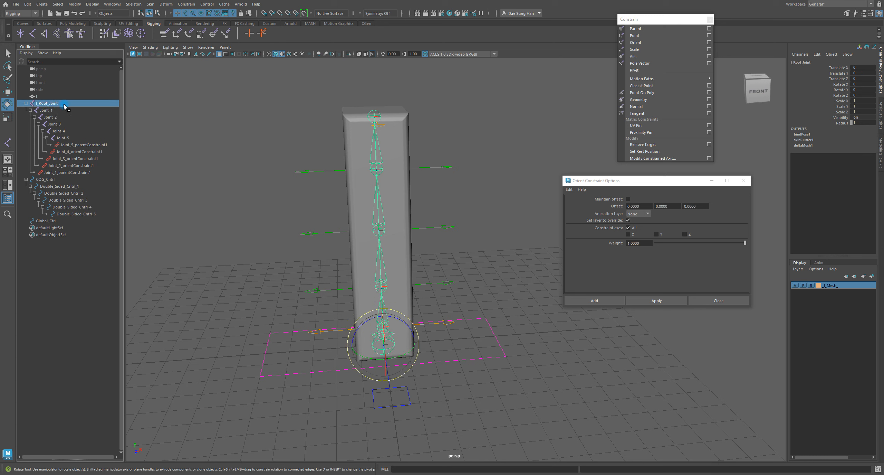
{"action": "left_click", "coordinate": [328, 270]}
Select COG_Cntrl as the driver, and add I_Root_Joint at the base of the mesh to the selection.
{"action": "right_click_drag", "start_coordinate": [328, 271], "coordinate": [370, 292], "text": "alt"}
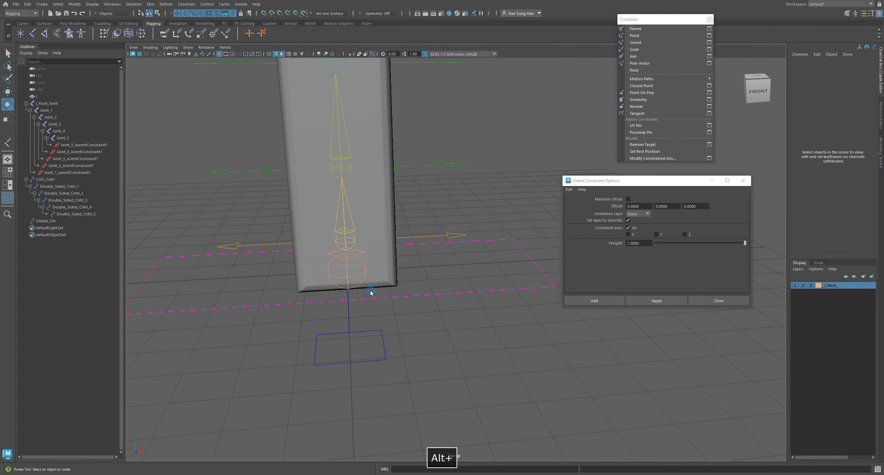
{"action": "left_click", "coordinate": [367, 342]}
{"action": "left_click_drag", "start_coordinate": [367, 342], "coordinate": [429, 329], "text": "alt"}
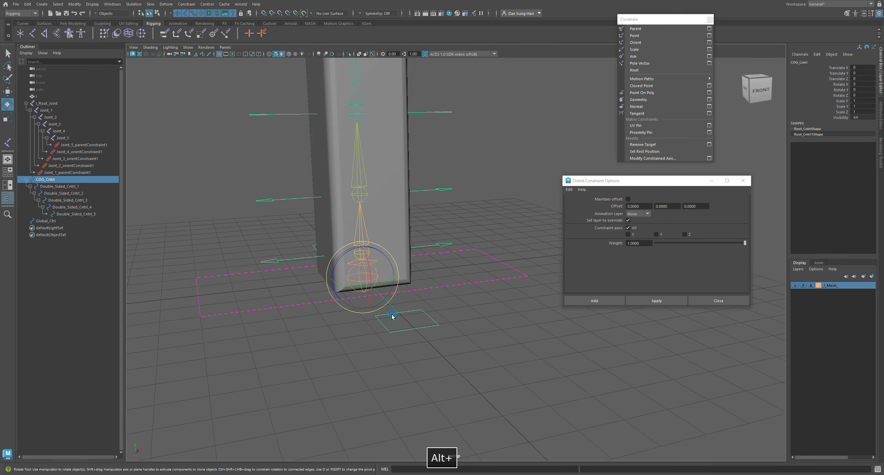
{"action": "left_click", "coordinate": [450, 283]}
{"action": "key", "text": "w"}
{"action": "left_click_drag", "start_coordinate": [450, 283], "coordinate": [482, 327], "text": "alt"}
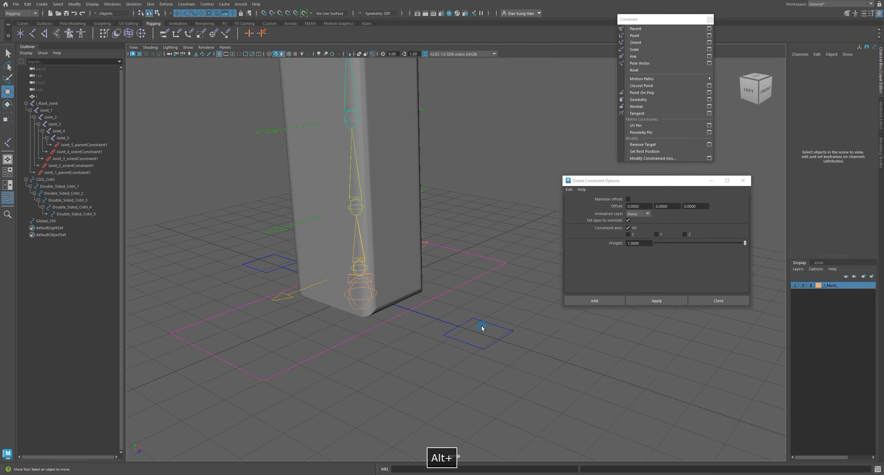
{"action": "left_click", "coordinate": [482, 328]}
{"action": "key", "text": "q"}
{"action": "left_click_drag", "start_coordinate": [365, 322], "coordinate": [429, 321], "text": "alt"}
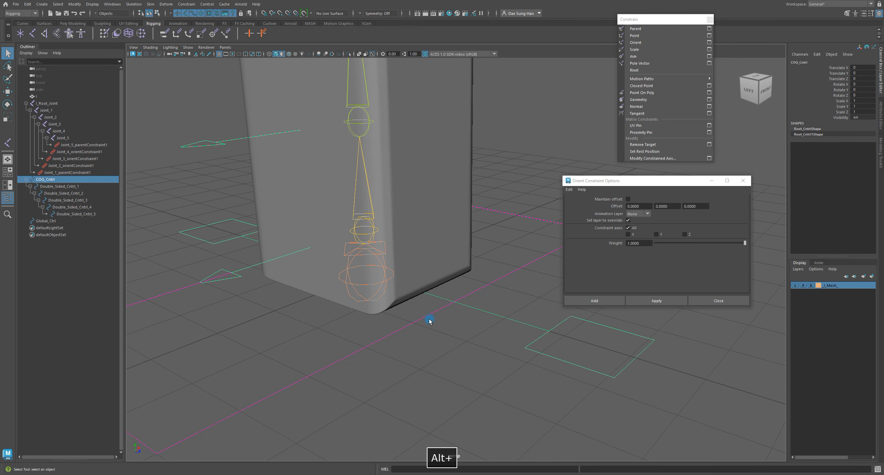
{"action": "left_click", "coordinate": [369, 301], "text": "shift"}
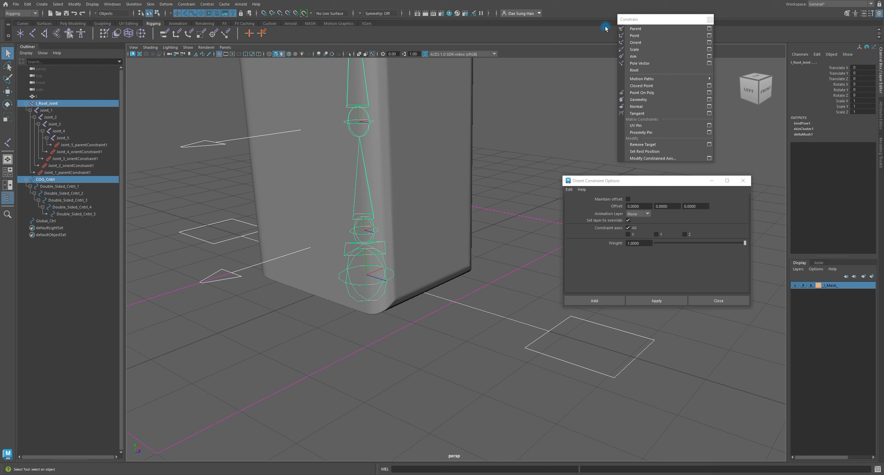
Parent-constrain I_Root_Joint to COG_Cntrl with Maintain offset on and all translate and rotate axes enabled.
{"action": "left_click", "coordinate": [710, 28]}
{"action": "left_click_drag", "start_coordinate": [637, 185], "coordinate": [557, 190]}
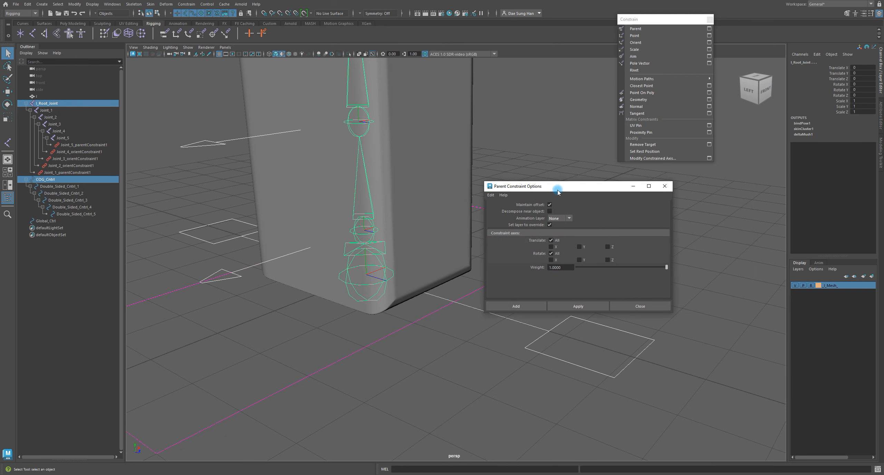
{"action": "left_click", "coordinate": [490, 194]}
{"action": "left_click", "coordinate": [525, 189]}
{"action": "left_click", "coordinate": [491, 195]}
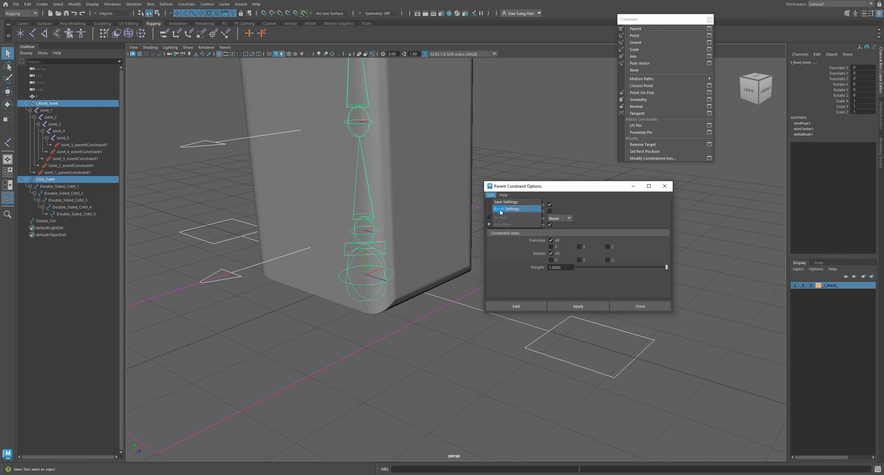
{"action": "left_click", "coordinate": [500, 204]}
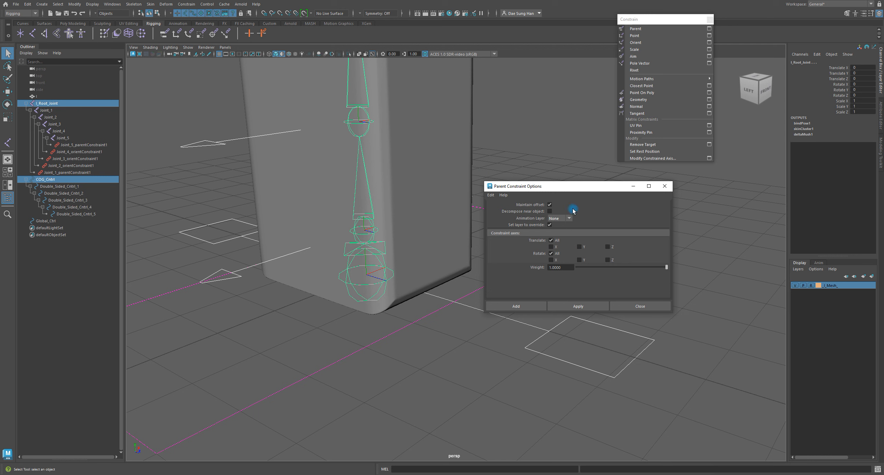
{"action": "left_click", "coordinate": [585, 306]}
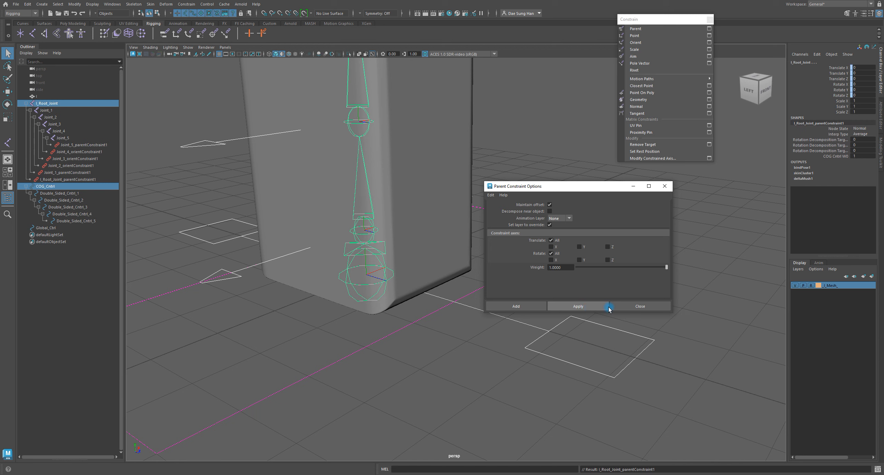
{"action": "left_click", "coordinate": [635, 306]}
Rotate COG_Cntrl to about 7.861, 10.714 and 12.108 in X, Y and Z to test the root constraint.
{"action": "left_click_drag", "start_coordinate": [635, 359], "coordinate": [480, 339], "text": "alt"}
{"action": "left_click", "coordinate": [608, 285]}
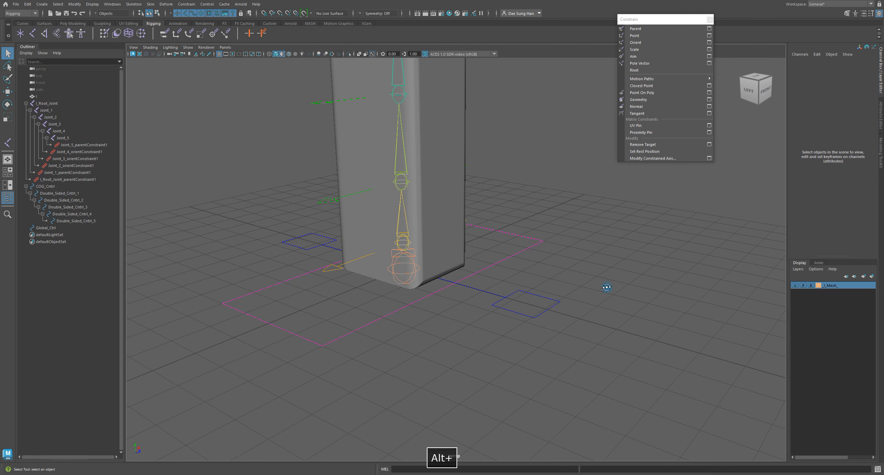
{"action": "left_click_drag", "start_coordinate": [606, 288], "coordinate": [491, 350], "text": "alt"}
{"action": "left_click", "coordinate": [449, 334]}
{"action": "key", "text": "w"}
{"action": "key", "text": "e"}
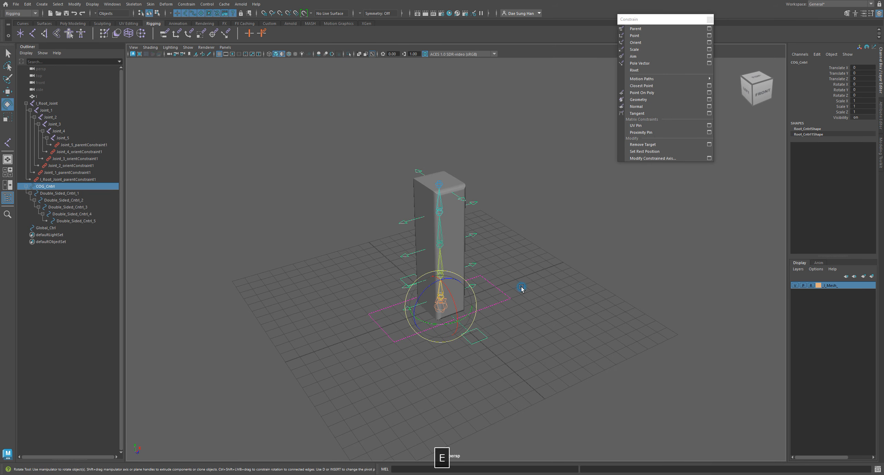
{"action": "mouse_move", "coordinate": [467, 313]}
{"action": "left_mouse_down"}
{"action": "mouse_move", "coordinate": [459, 311]}
{"action": "mouse_move", "coordinate": [476, 310]}
{"action": "mouse_move", "coordinate": [467, 284]}
{"action": "mouse_move", "coordinate": [452, 307]}
{"action": "mouse_move", "coordinate": [459, 302]}
{"action": "left_mouse_up"}
Try moving COG_Cntrl upward with the tilted mesh, and undo the move.
{"action": "key", "text": "w"}
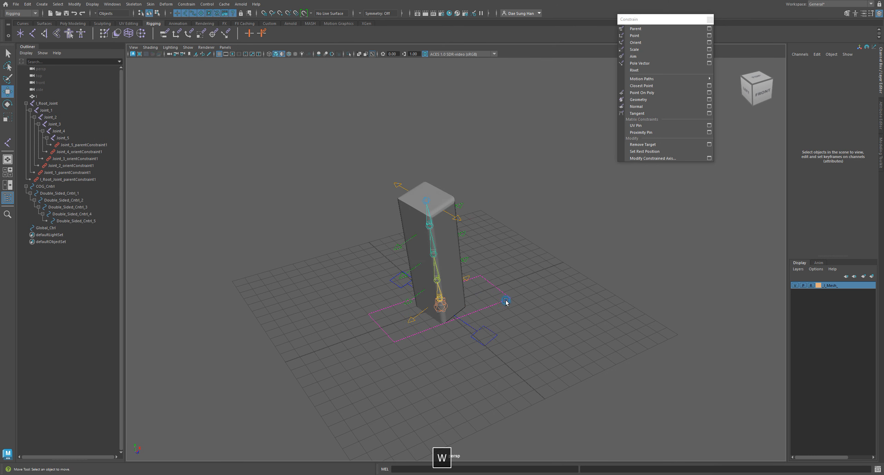
{"action": "left_click_drag", "start_coordinate": [439, 287], "coordinate": [394, 229], "text": "alt"}
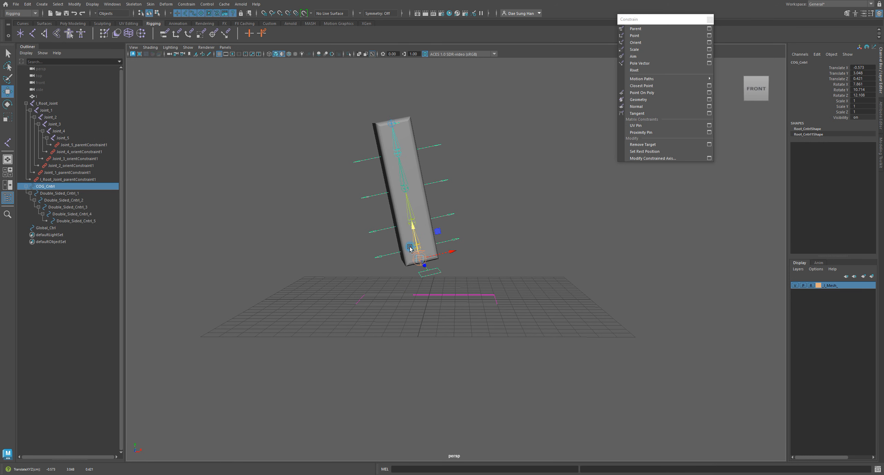
{"action": "key", "text": "w"}
{"action": "key", "text": "ctrl+z"}
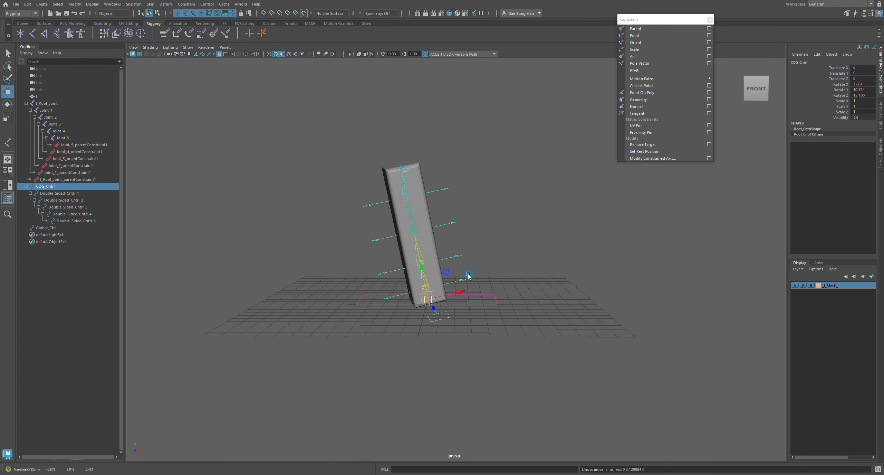
Set the Move tool's axis orientation to World for COG_Cntrl.
{"action": "left_click_drag", "start_coordinate": [468, 274], "coordinate": [518, 232], "text": "alt"}
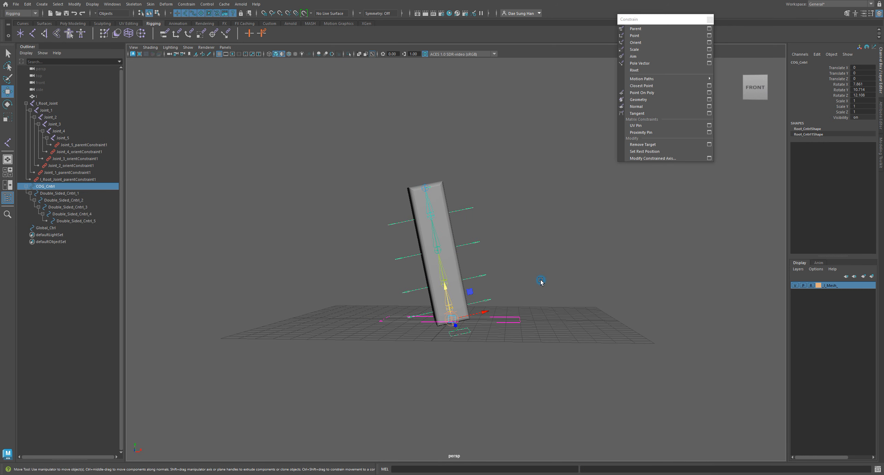
{"action": "right_click", "coordinate": [520, 187], "text": "ctrl+shift"}
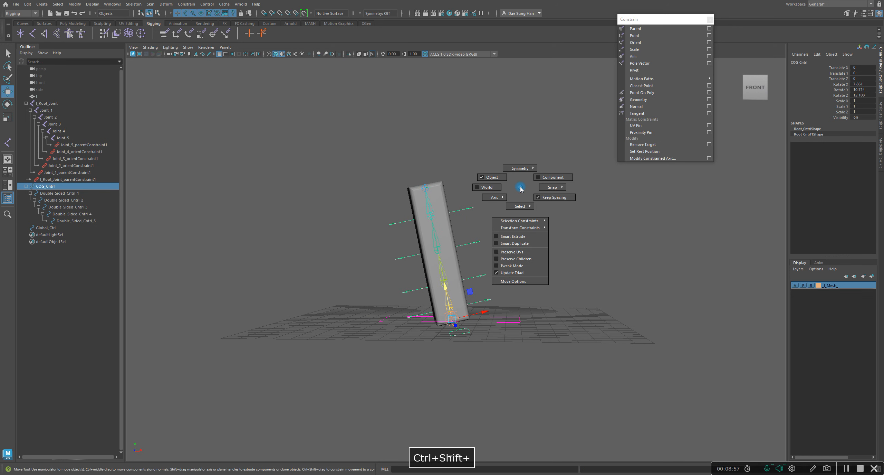
{"action": "left_click", "coordinate": [475, 187]}
{"action": "left_click_drag", "start_coordinate": [452, 291], "coordinate": [511, 350], "text": "alt"}
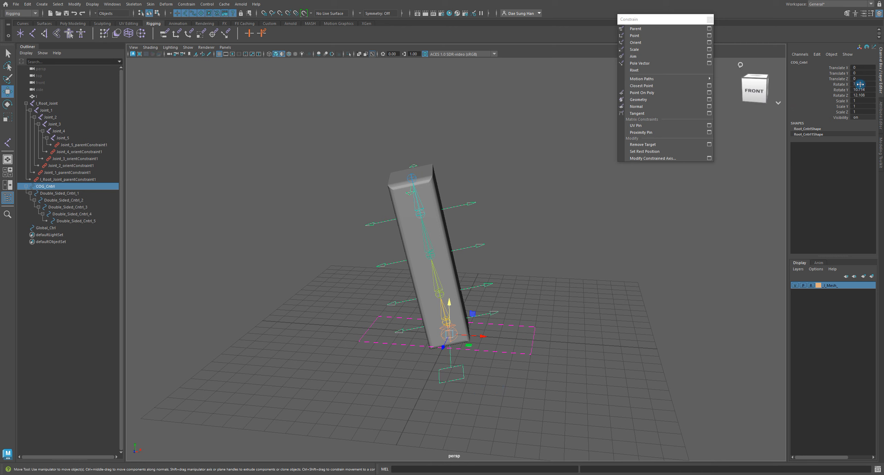
Set COG_Cntrl's Rotate X, Y and Z to 0 and clear the selection.
{"action": "left_click_drag", "start_coordinate": [860, 84], "coordinate": [864, 95]}
{"action": "type", "text": "0"}
{"action": "key", "text": "Return"}
{"action": "left_click", "coordinate": [551, 235]}
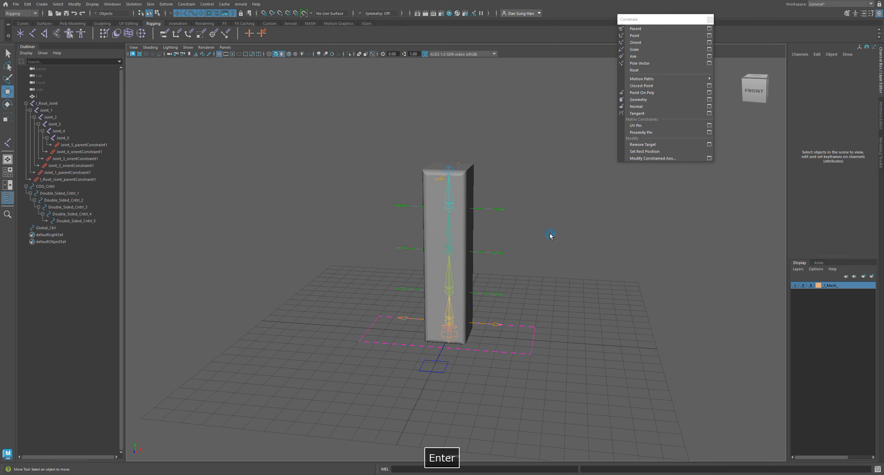
Select Double_Sided_Cntrl_5 at the top of the mesh with the Move tool.
{"action": "left_click_drag", "start_coordinate": [550, 235], "coordinate": [557, 206], "text": "alt"}
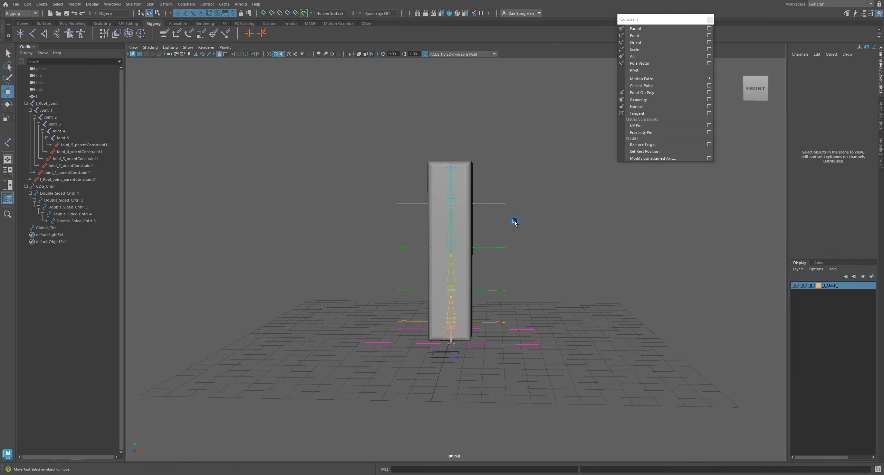
{"action": "right_click_drag", "start_coordinate": [485, 183], "coordinate": [541, 199], "text": "alt"}
{"action": "left_click_drag", "start_coordinate": [541, 199], "coordinate": [526, 212], "text": "alt"}
{"action": "key", "text": "w"}
{"action": "left_click_drag", "start_coordinate": [502, 173], "coordinate": [448, 181], "text": "alt"}
{"action": "left_click_drag", "start_coordinate": [495, 152], "coordinate": [485, 144], "text": "alt"}
{"action": "left_click", "coordinate": [488, 140]}
{"action": "left_click_drag", "start_coordinate": [499, 215], "coordinate": [537, 202], "text": "alt"}
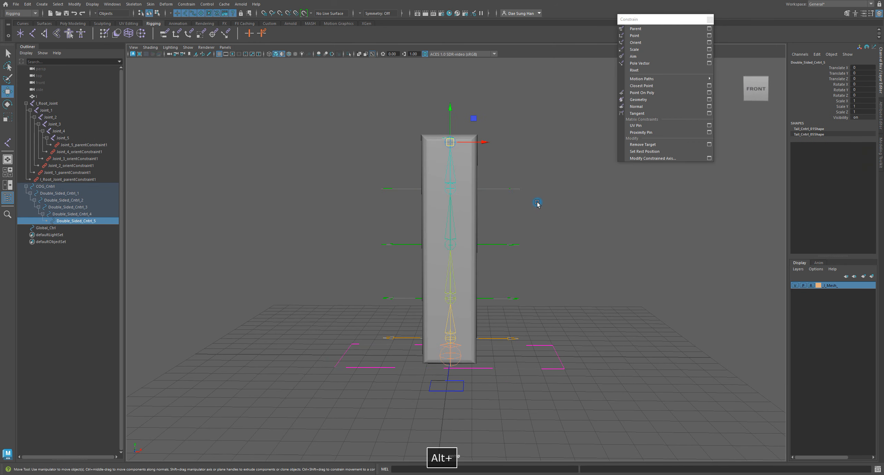
Rotate Double_Sided_Cntrl_1 to Double_Sided_Cntrl_5 together to about -2.7, -18.7 and 4.4 degrees in X, Y and Z, twisting the mesh, and deselect them.
{"action": "left_click", "coordinate": [508, 189], "text": "shift"}
{"action": "left_click", "coordinate": [505, 244], "text": "shift"}
{"action": "left_click", "coordinate": [507, 298], "text": "shift"}
{"action": "left_click", "coordinate": [514, 336], "text": "shift"}
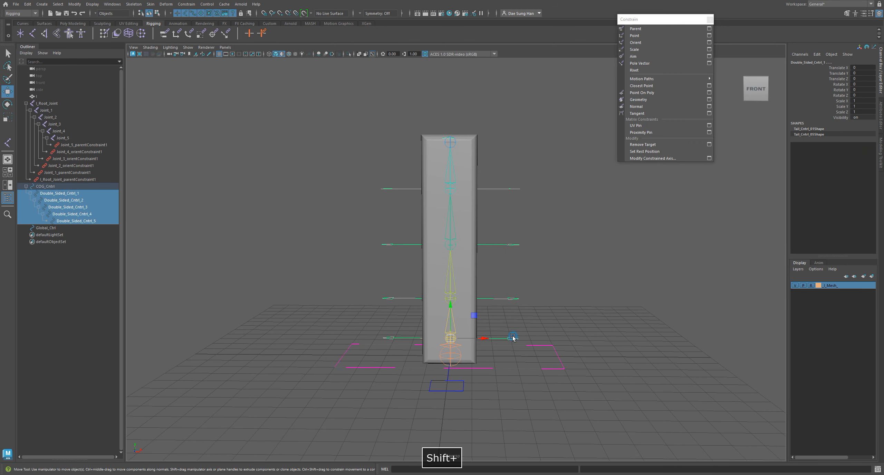
{"action": "key", "text": "e"}
{"action": "left_click_drag", "start_coordinate": [464, 341], "coordinate": [450, 341]}
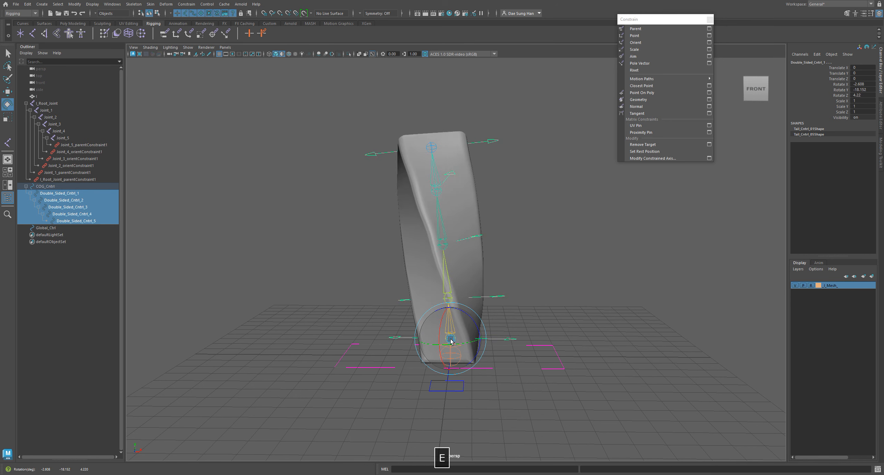
{"action": "left_click", "coordinate": [541, 276]}
Examine the twisted mesh and its joint chain from the front, the side and the back.
{"action": "left_click_drag", "start_coordinate": [438, 214], "coordinate": [394, 164], "text": "alt"}
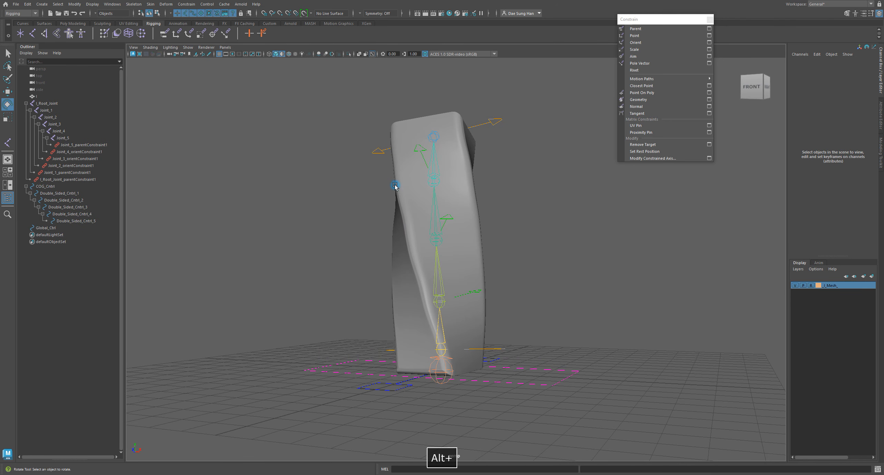
{"action": "left_click_drag", "start_coordinate": [479, 318], "coordinate": [557, 305], "text": "alt"}
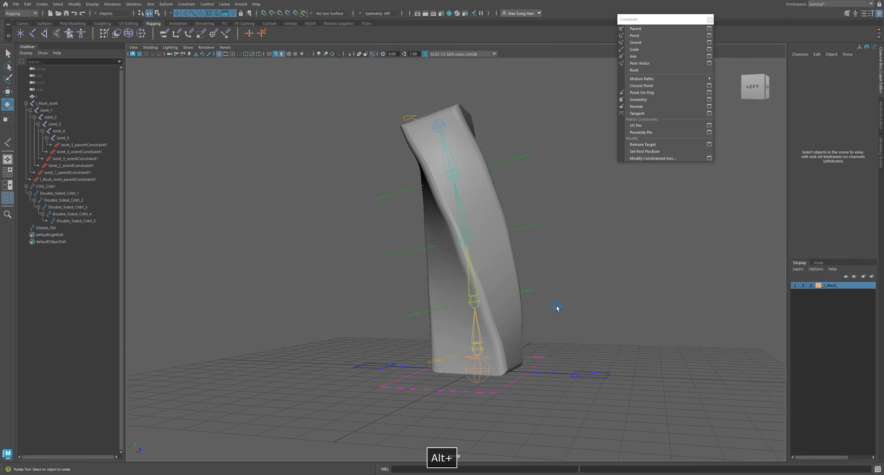
{"action": "left_click_drag", "start_coordinate": [483, 301], "coordinate": [527, 210], "text": "alt"}
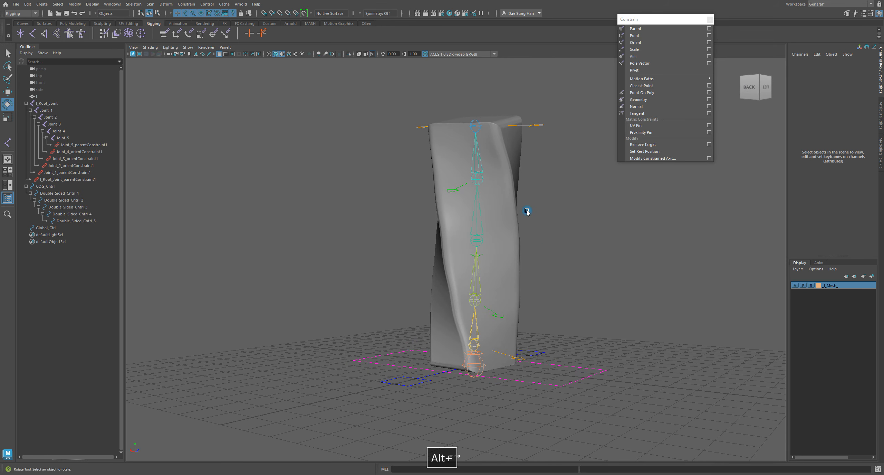
{"action": "left_click_drag", "start_coordinate": [466, 308], "coordinate": [404, 302], "text": "alt"}
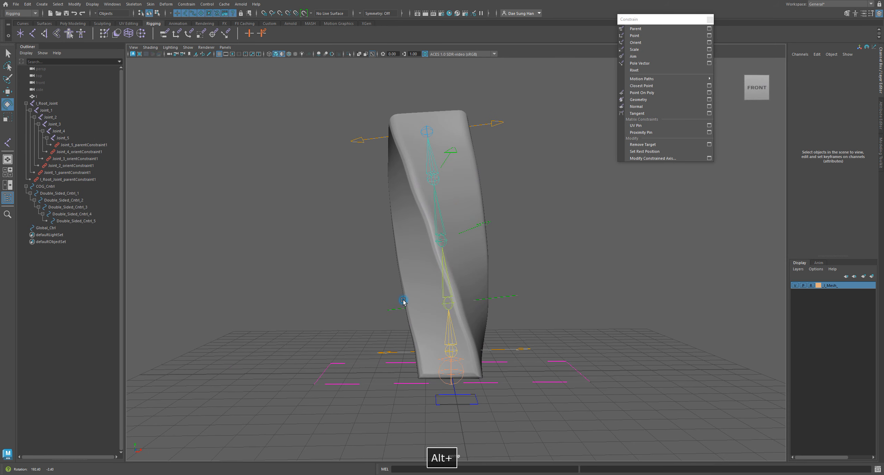
{"action": "left_click_drag", "start_coordinate": [567, 226], "coordinate": [525, 241], "text": "alt"}
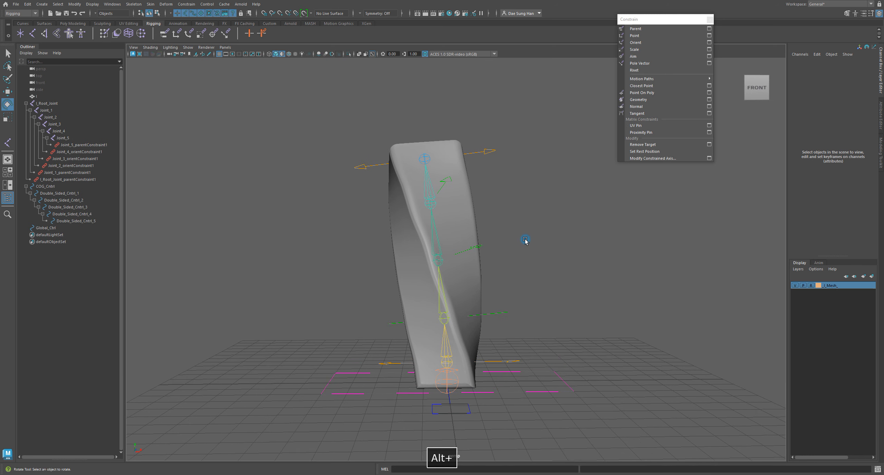
{"action": "key", "text": "w"}
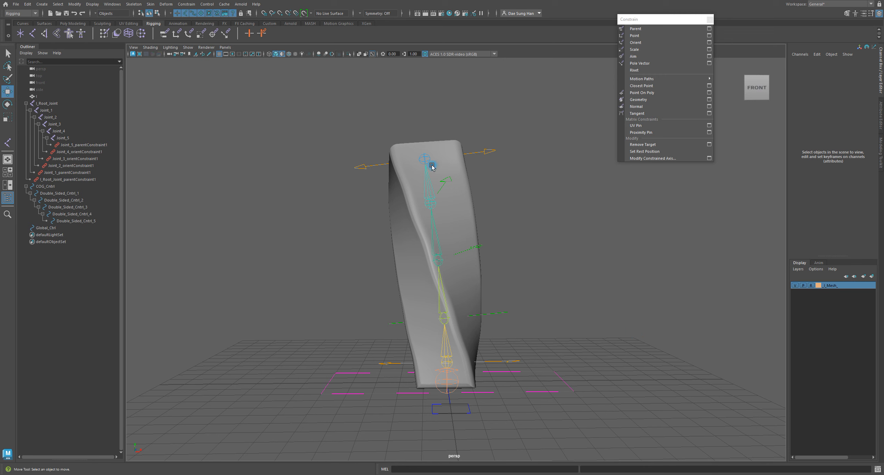
{"action": "right_click_drag", "start_coordinate": [421, 151], "coordinate": [371, 139], "text": "alt"}
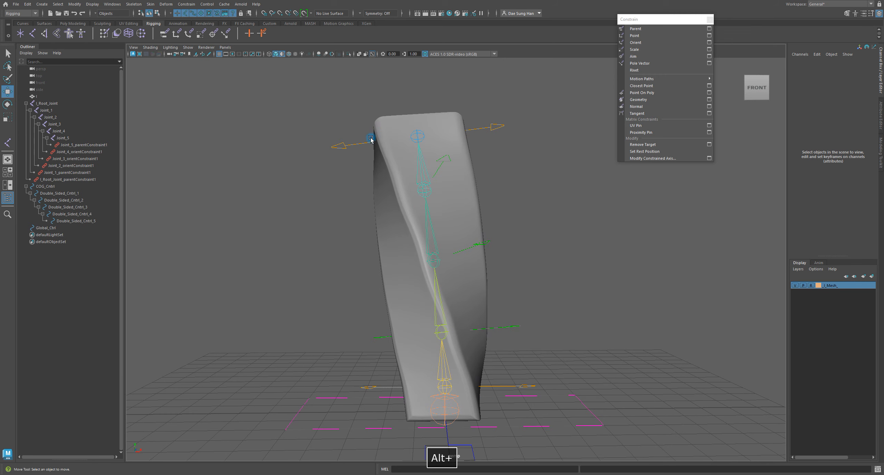
Set the Smoothing Iterations of deltaMush1 on the skinned mesh to 125 and clear the selection.
{"action": "left_click", "coordinate": [36, 97]}
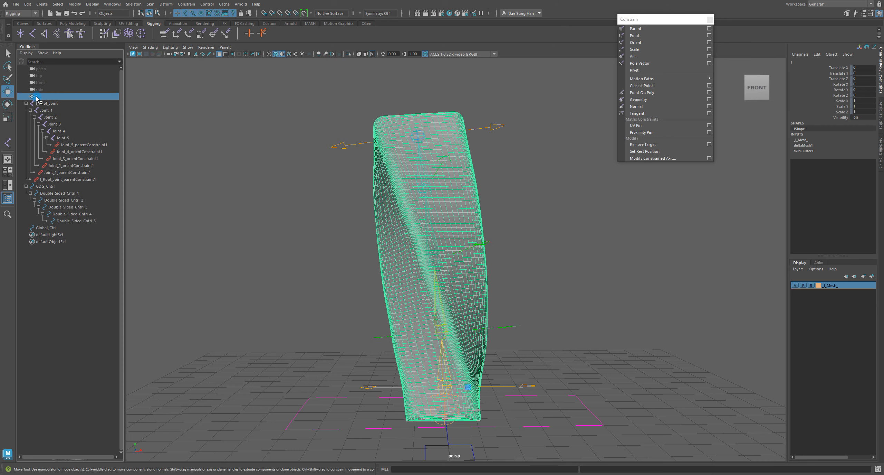
{"action": "left_click", "coordinate": [805, 146]}
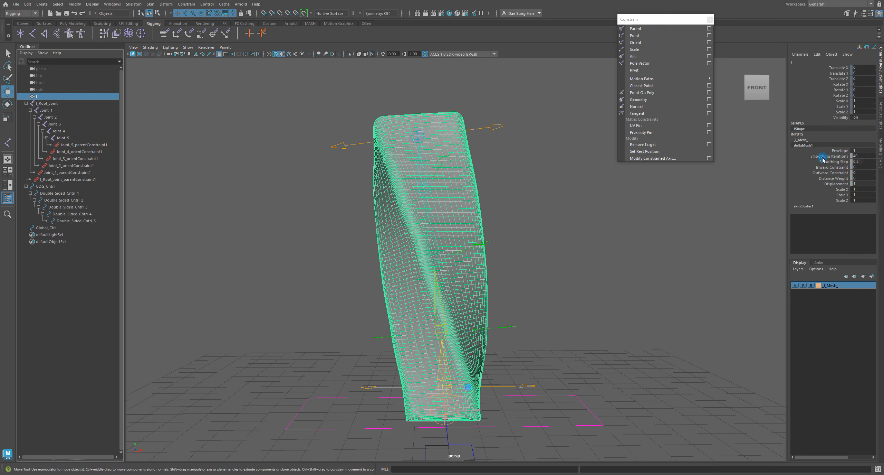
{"action": "left_click", "coordinate": [862, 156]}
{"action": "type", "text": "125"}
{"action": "key", "text": "Return"}
{"action": "left_click", "coordinate": [508, 251]}
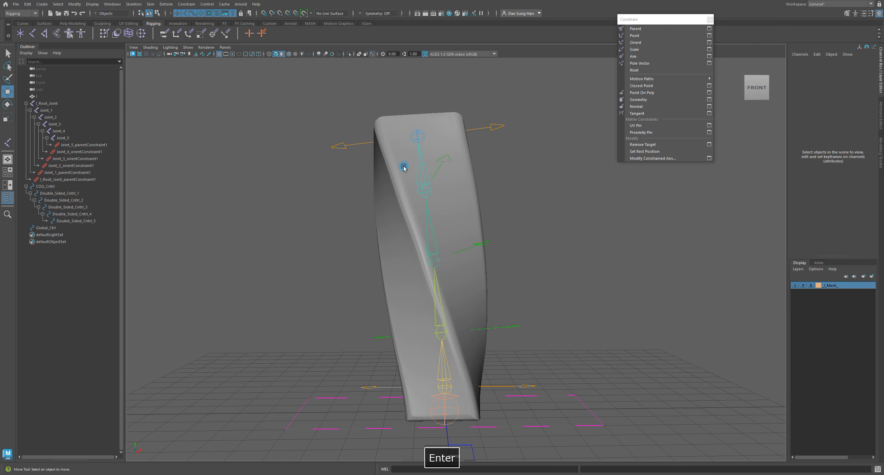
Inspect how the Delta Mush smoothing affects the twisted mesh from all sides.
{"action": "left_click_drag", "start_coordinate": [530, 283], "coordinate": [552, 252], "text": "alt"}
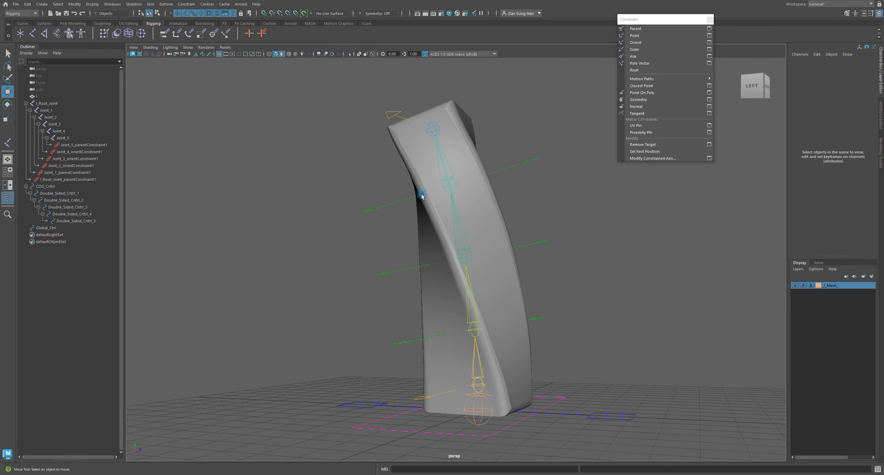
{"action": "left_click_drag", "start_coordinate": [396, 280], "coordinate": [422, 294], "text": "alt"}
{"action": "scroll", "coordinate": [423, 294], "scroll_direction": "down", "scroll_amount": 2}
{"action": "left_click_drag", "start_coordinate": [515, 256], "coordinate": [534, 273], "text": "alt"}
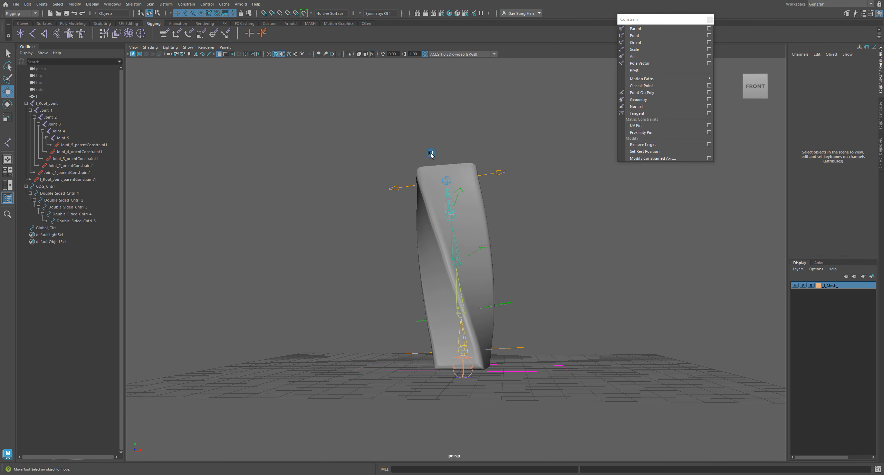
{"action": "left_click_drag", "start_coordinate": [461, 339], "coordinate": [567, 212], "text": "alt"}
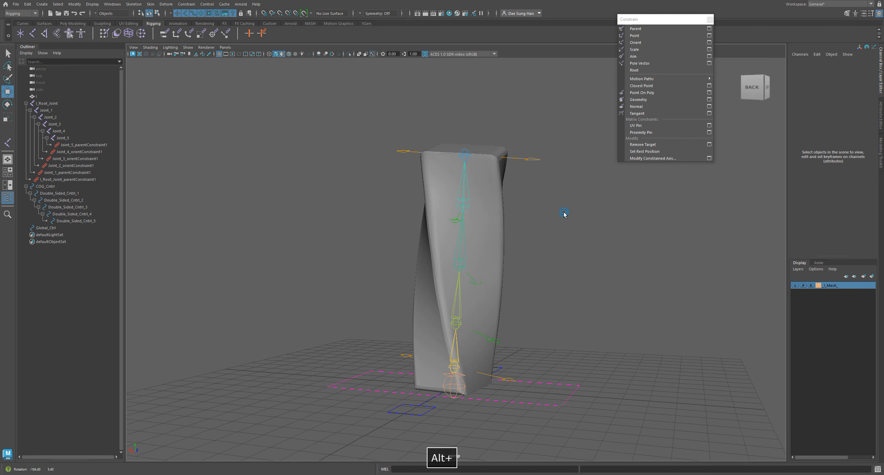
{"action": "left_click_drag", "start_coordinate": [468, 357], "coordinate": [543, 296], "text": "alt"}
{"action": "left_click_drag", "start_coordinate": [582, 273], "coordinate": [498, 279], "text": "alt"}
Set Translate and Rotate X, Y and Z to 0 for COG_Cntrl and all five double-sided controls, and clear the selection.
{"action": "left_click", "coordinate": [45, 186]}
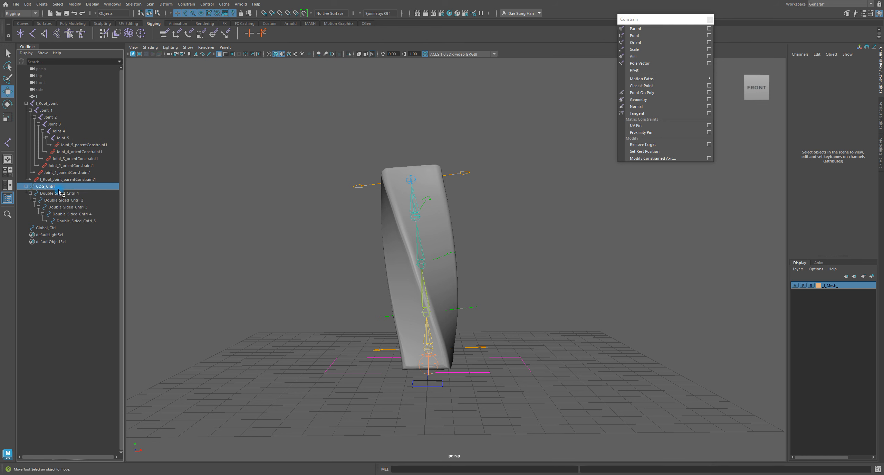
{"action": "left_click", "coordinate": [82, 220], "text": "shift"}
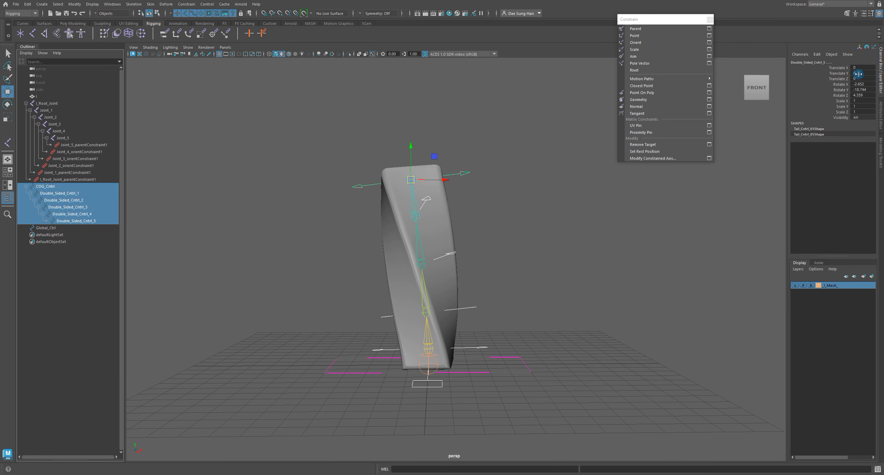
{"action": "left_click_drag", "start_coordinate": [860, 67], "coordinate": [868, 94]}
{"action": "type", "text": "0"}
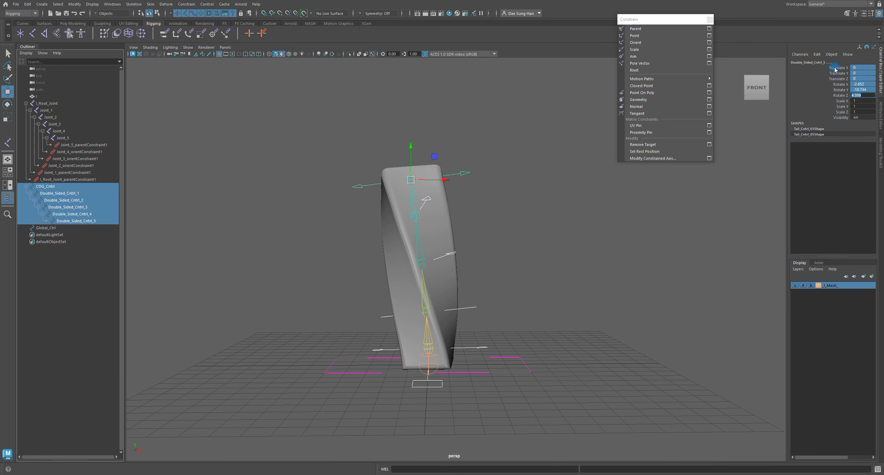
{"action": "key", "text": "Return"}
{"action": "left_click", "coordinate": [570, 271]}
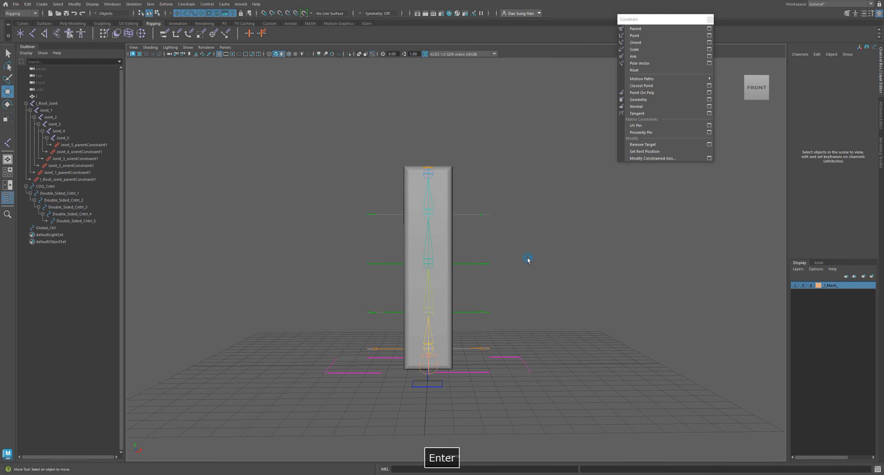
{"action": "left_click_drag", "start_coordinate": [528, 258], "coordinate": [462, 252], "text": "alt"}
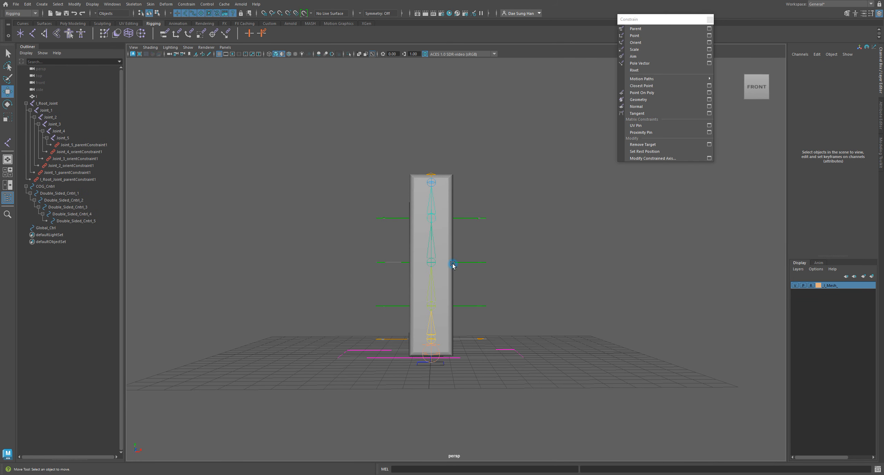
{"action": "right_click_drag", "start_coordinate": [454, 263], "coordinate": [503, 271], "text": "alt"}
{"action": "left_click_drag", "start_coordinate": [481, 265], "coordinate": [476, 292], "text": "alt"}
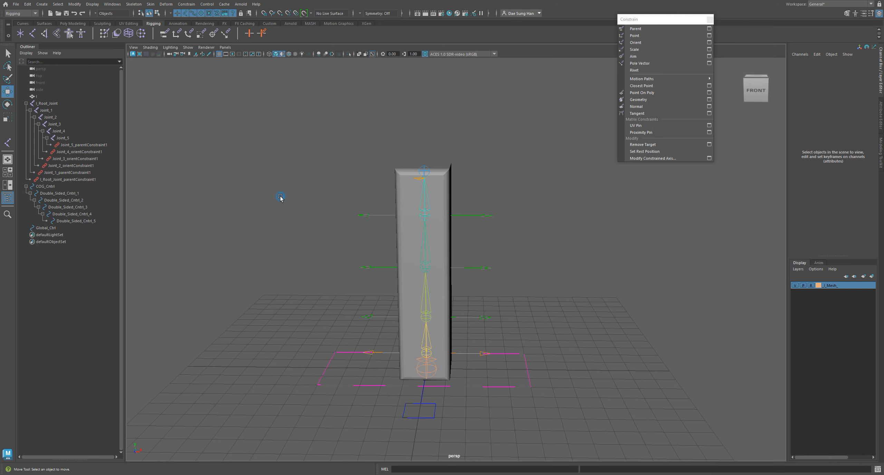
Start saving the scene under a new name, adding "_And_Constrained" to the end of the current file name.
{"action": "left_click", "coordinate": [15, 4]}
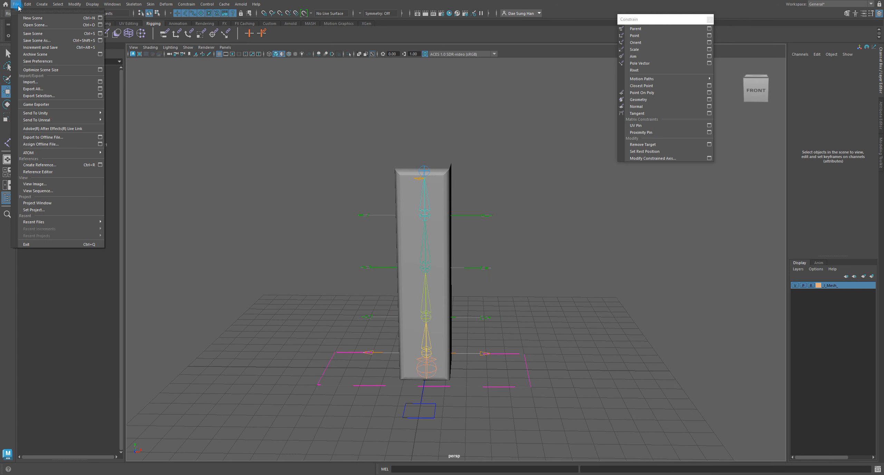
{"action": "left_click", "coordinate": [38, 40]}
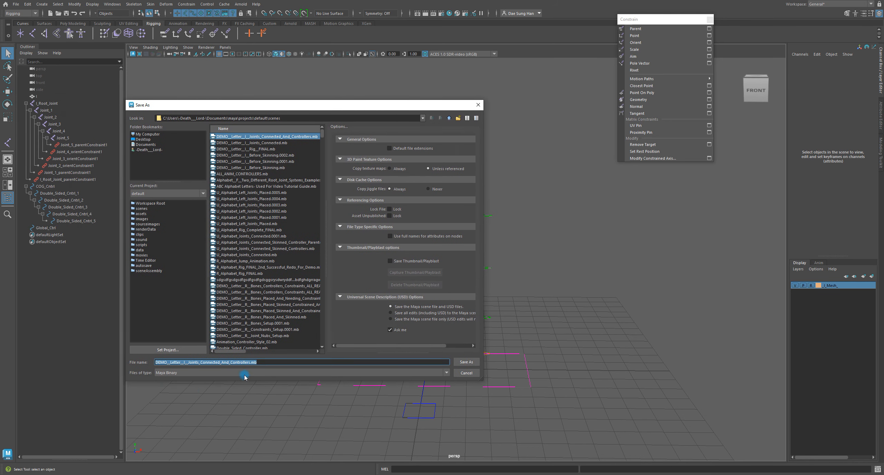
{"action": "left_click", "coordinate": [230, 362]}
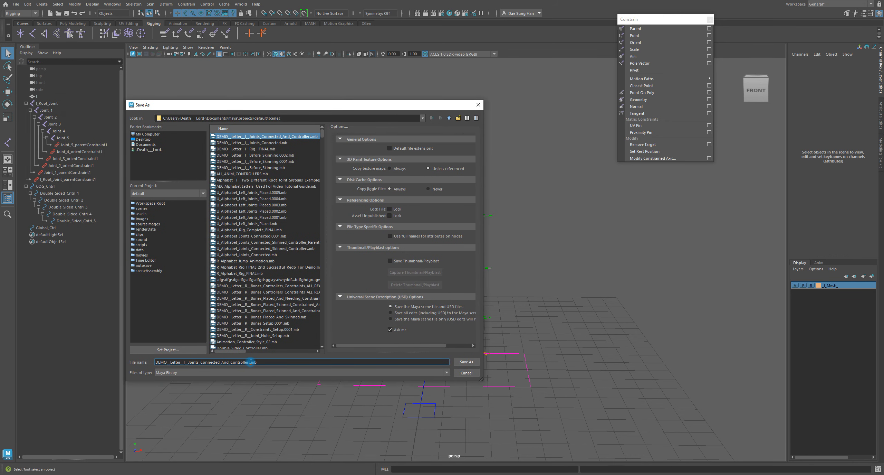
{"action": "type", "text": "_And_"}
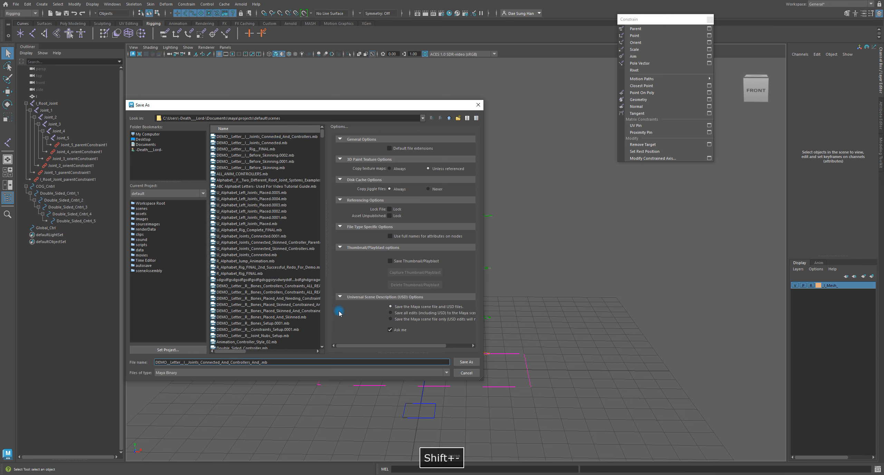
{"action": "type", "text": "Cons"}
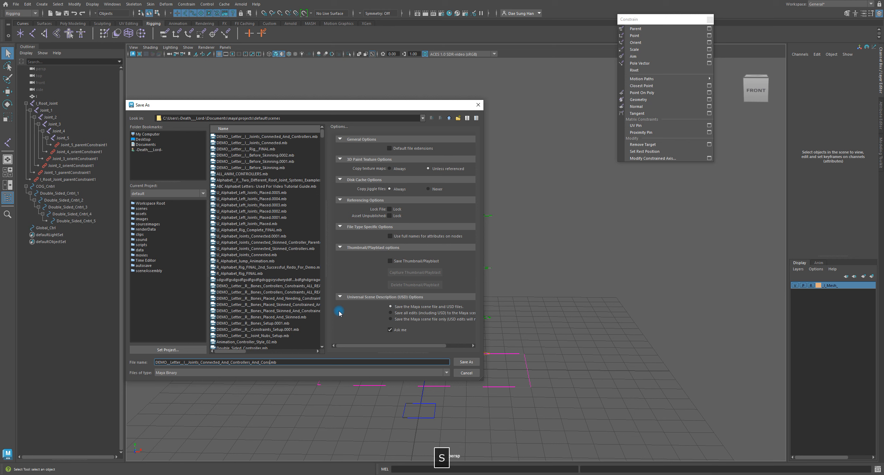
{"action": "type", "text": "trained"}
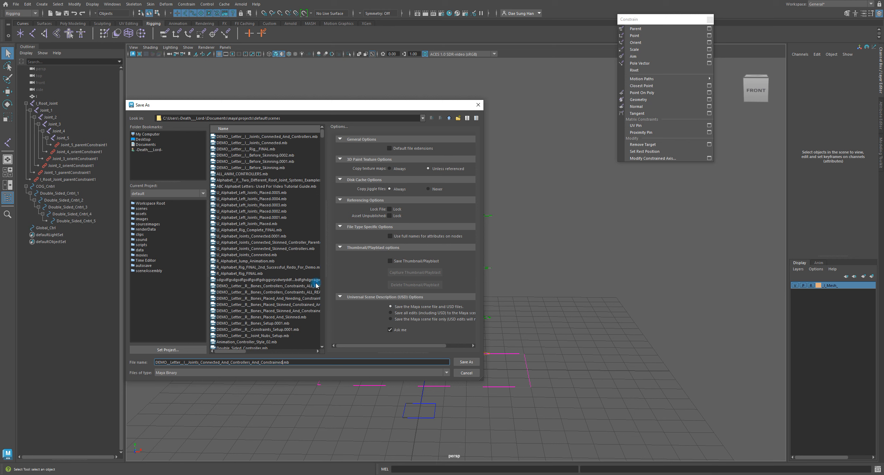
Shorten the new file name by removing both "And" words, and save the scene.
{"action": "left_click", "coordinate": [231, 361]}
{"action": "key", "text": "BackSpace"}
{"action": "key", "text": "BackSpace"}
{"action": "key", "text": "BackSpace"}
{"action": "key", "text": "BackSpace"}
{"action": "key", "text": "BackSpace"}
{"action": "key", "text": "BackSpace"}
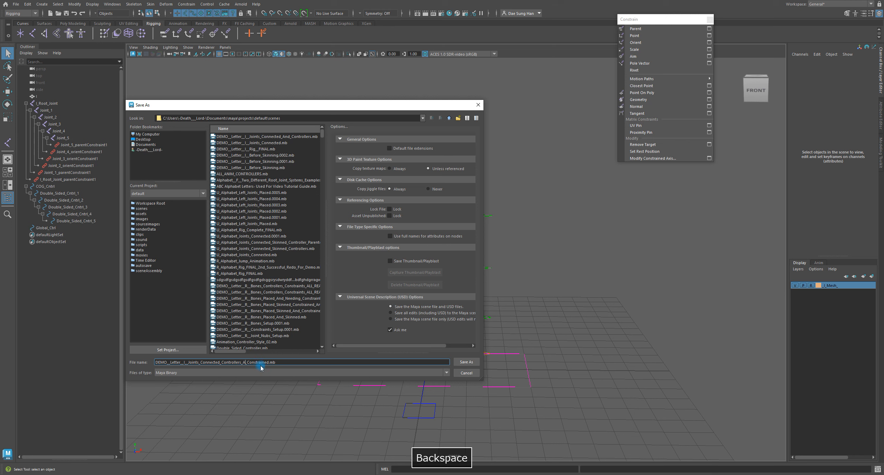
{"action": "key", "text": "BackSpace"}
{"action": "left_click", "coordinate": [465, 362]}
Collapse the complete hierarchies of the root joint and COG_Cntrl.
{"action": "key", "text": "w"}
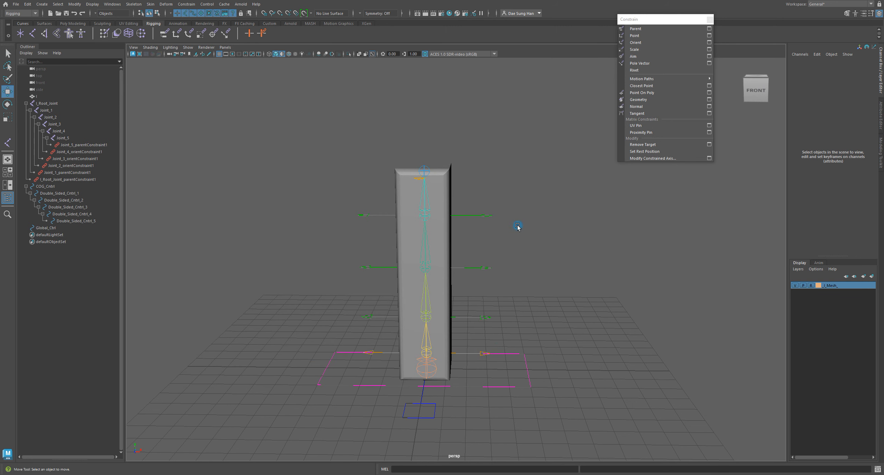
{"action": "middle_click_drag", "start_coordinate": [518, 226], "coordinate": [501, 221], "text": "alt"}
{"action": "key", "text": "w"}
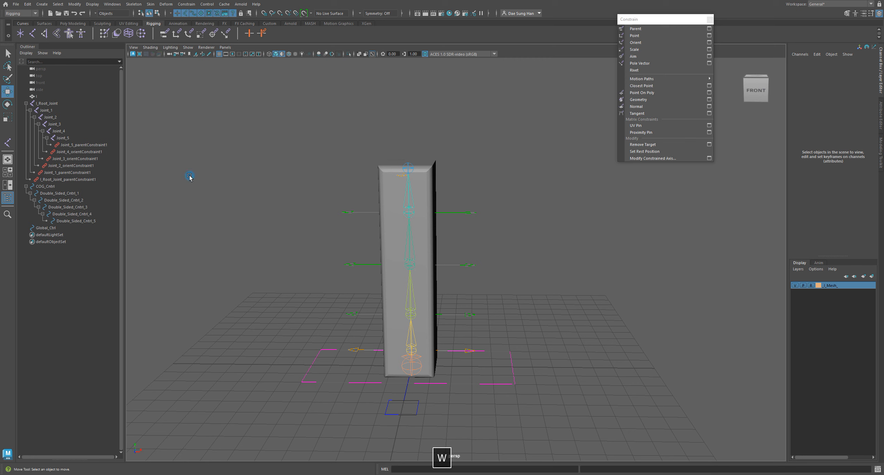
{"action": "left_click", "coordinate": [26, 103], "text": "shift"}
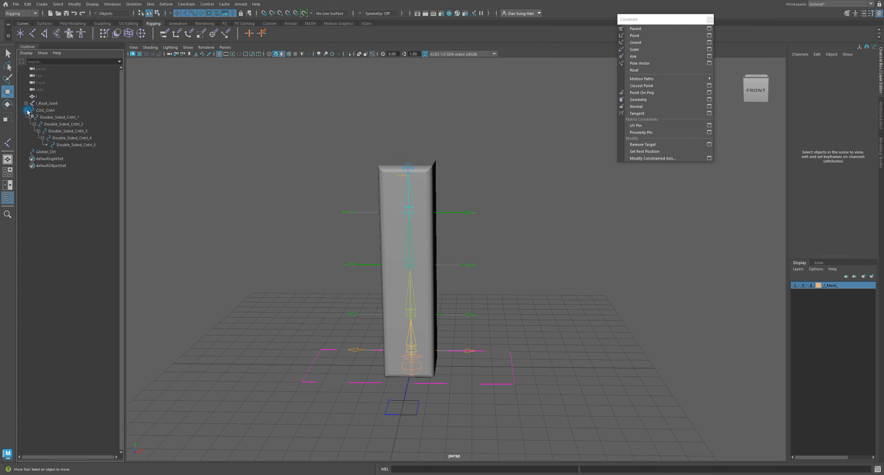
{"action": "left_click", "coordinate": [25, 110], "text": "shift"}
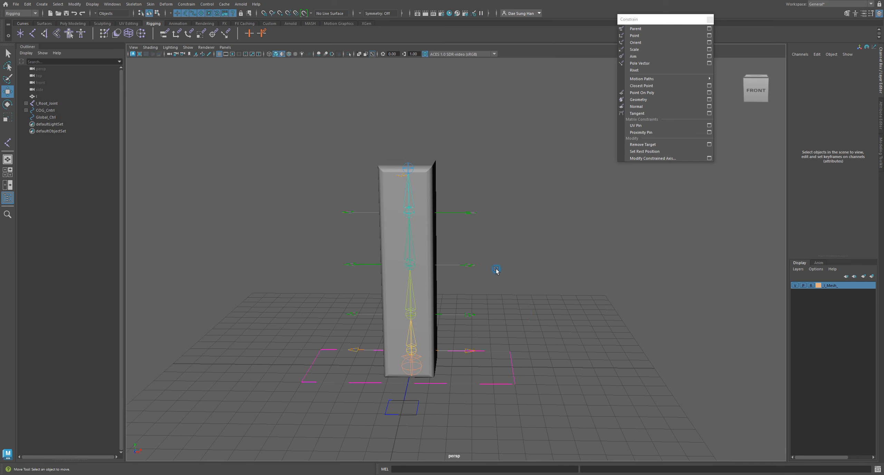
Create a new display layer containing COG_Cntrl and Global_Ctrl.
{"action": "left_click", "coordinate": [46, 111]}
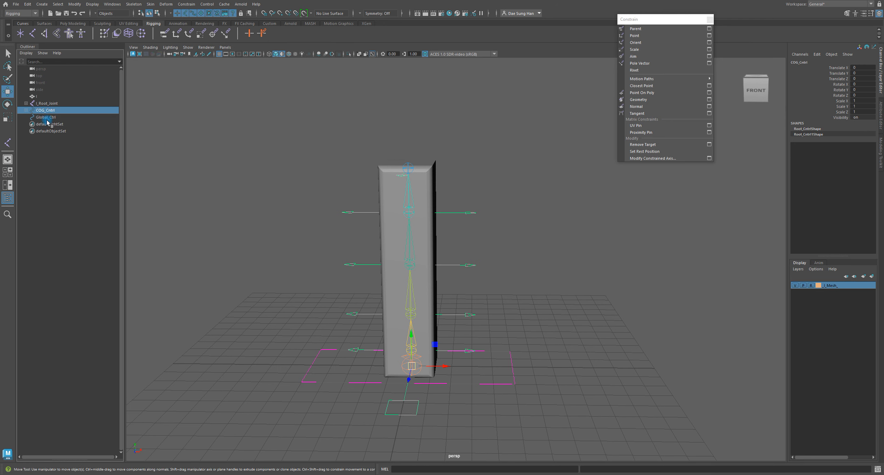
{"action": "left_click", "coordinate": [48, 118], "text": "shift"}
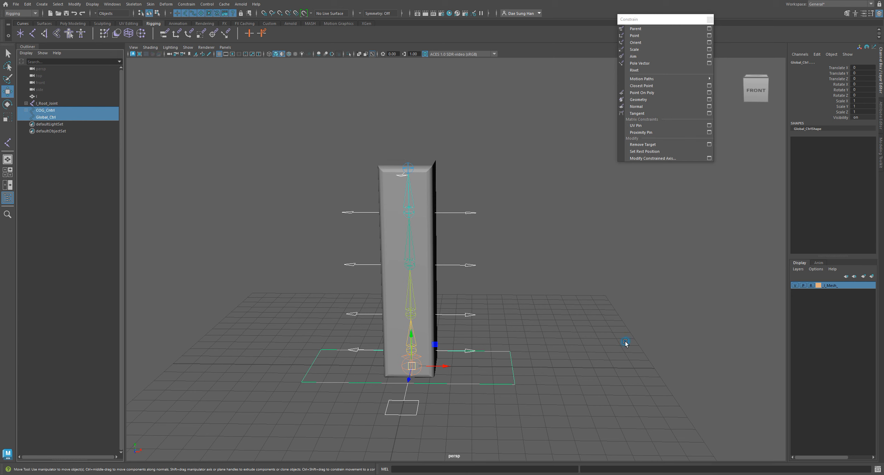
{"action": "left_click", "coordinate": [873, 276]}
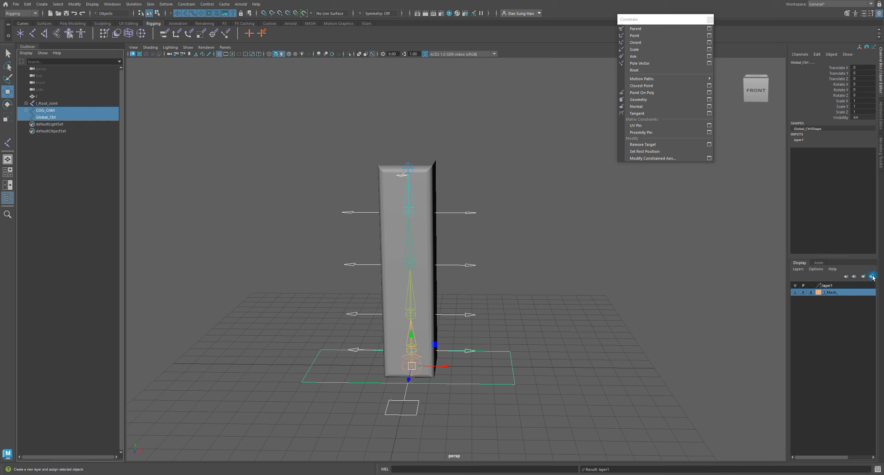
Check the new control layer's contents by toggling its visibility off and back on.
{"action": "left_click", "coordinate": [795, 286]}
{"action": "left_click", "coordinate": [795, 285]}
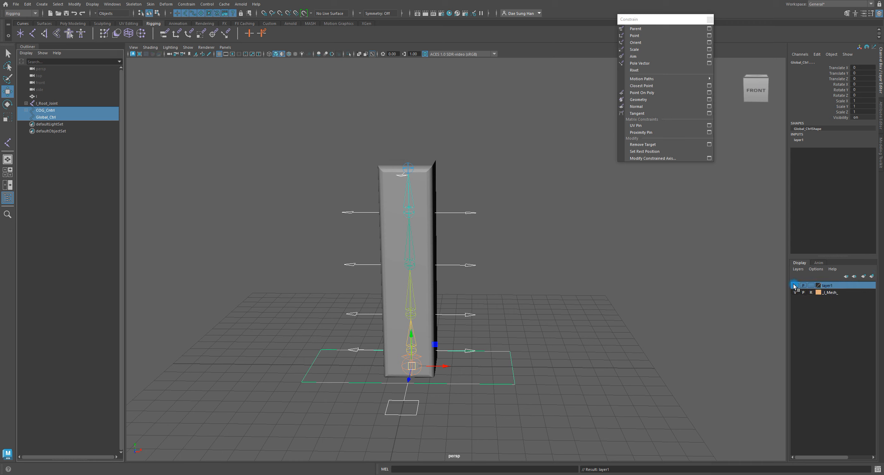
{"action": "left_click", "coordinate": [794, 286]}
{"action": "left_click", "coordinate": [795, 285]}
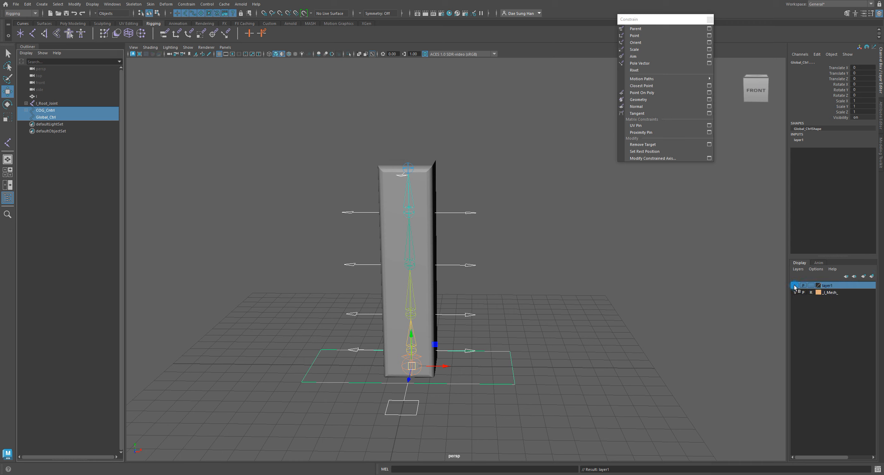
Rename the new control layer to _I_Controllers_, give it a yellow-green colour, and save the layer settings.
{"action": "double_click", "coordinate": [828, 286]}
{"action": "left_click", "coordinate": [626, 92]}
{"action": "key", "text": "BackSpace"}
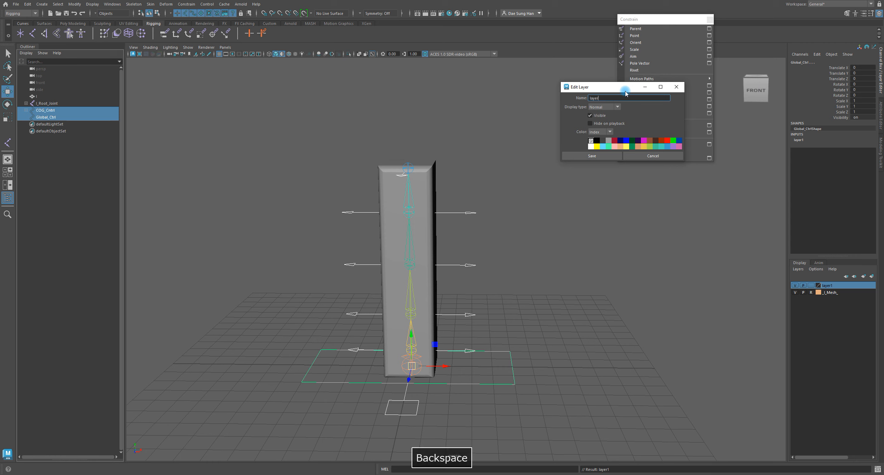
{"action": "type", "text": "_"}
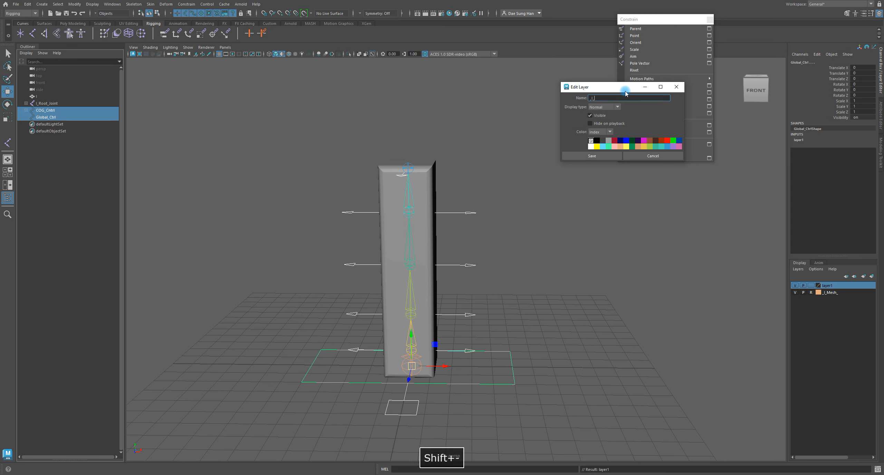
{"action": "type", "text": "l_Con"}
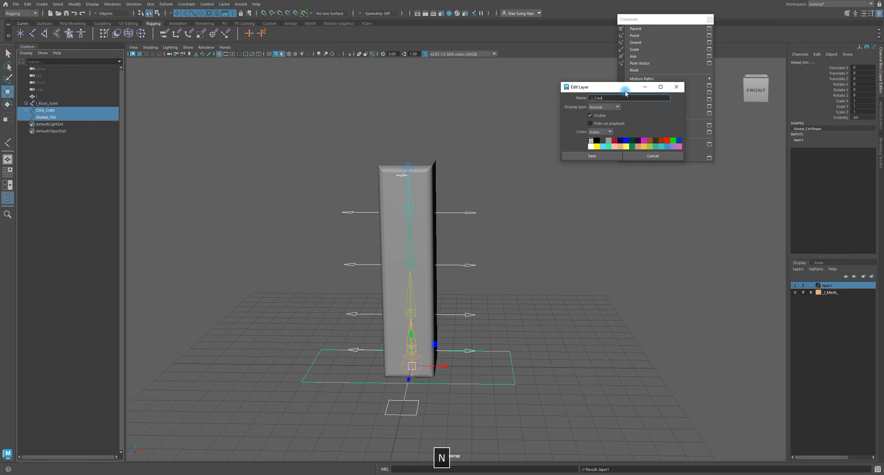
{"action": "type", "text": "trollers_"}
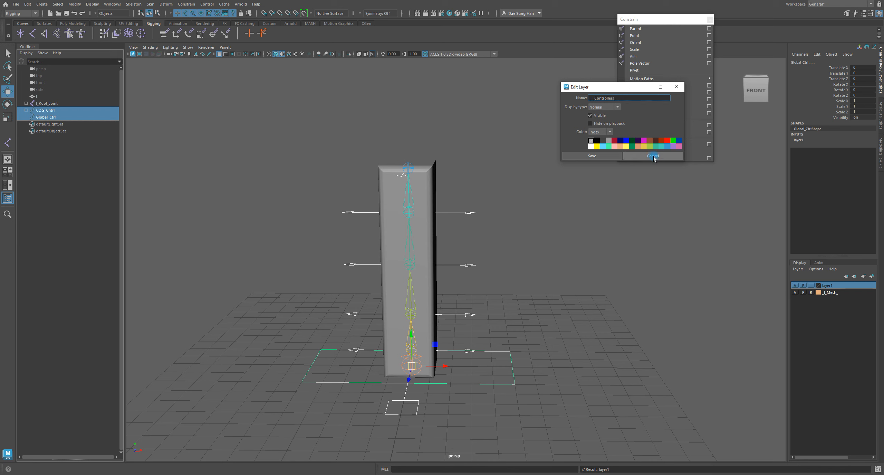
{"action": "left_click", "coordinate": [649, 146]}
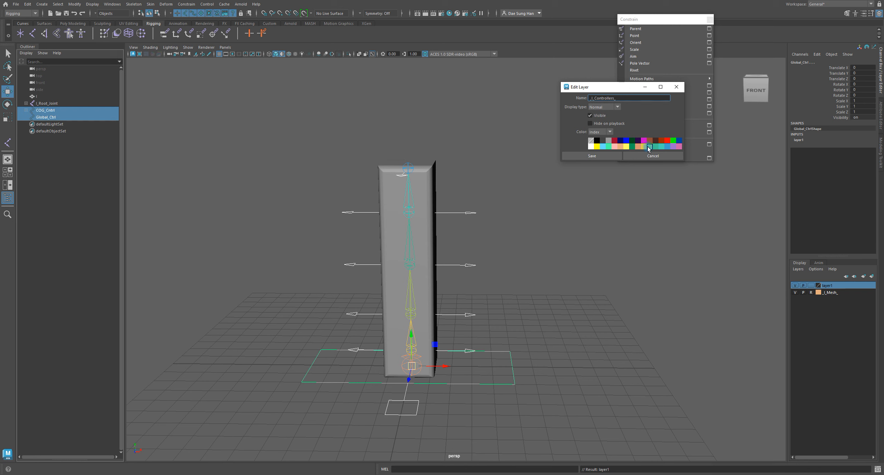
{"action": "left_click", "coordinate": [591, 156]}
{"action": "left_click", "coordinate": [606, 224]}
{"action": "left_click_drag", "start_coordinate": [576, 240], "coordinate": [480, 228], "text": "alt"}
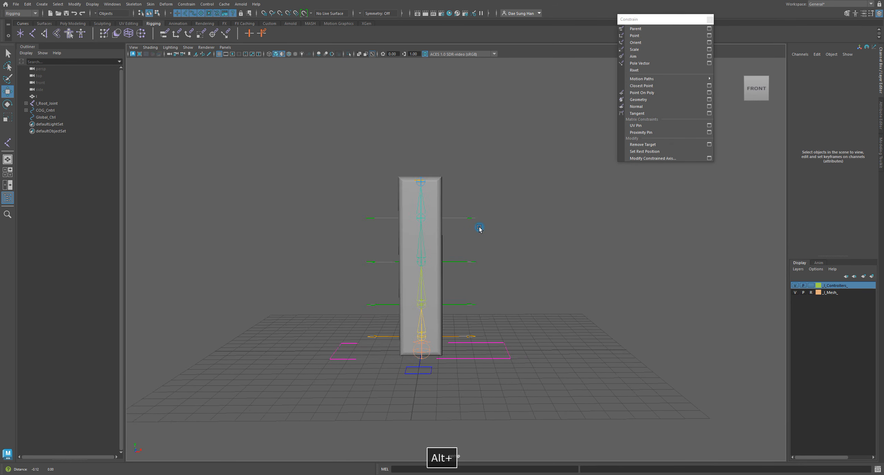
{"action": "middle_click_drag", "start_coordinate": [480, 228], "coordinate": [522, 227], "text": "alt"}
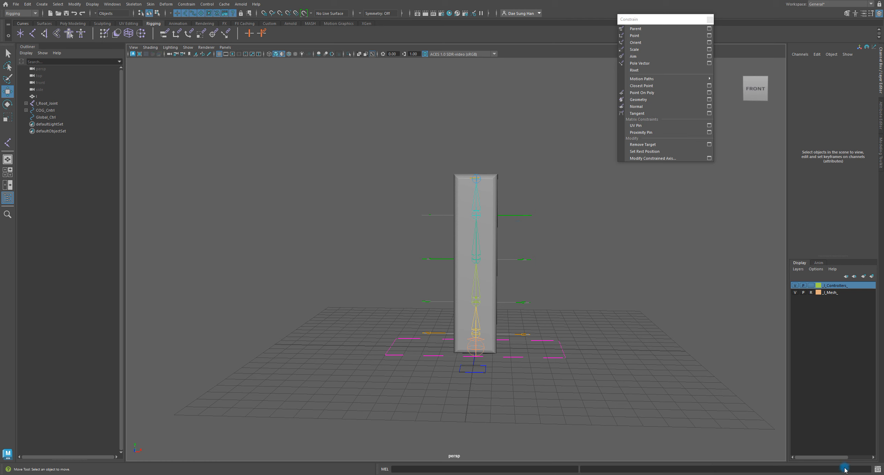
Create a new display layer containing the joints from I_Root_Joint through Joint_5, without their constraints.
{"action": "left_click", "coordinate": [47, 103]}
{"action": "key", "text": "q"}
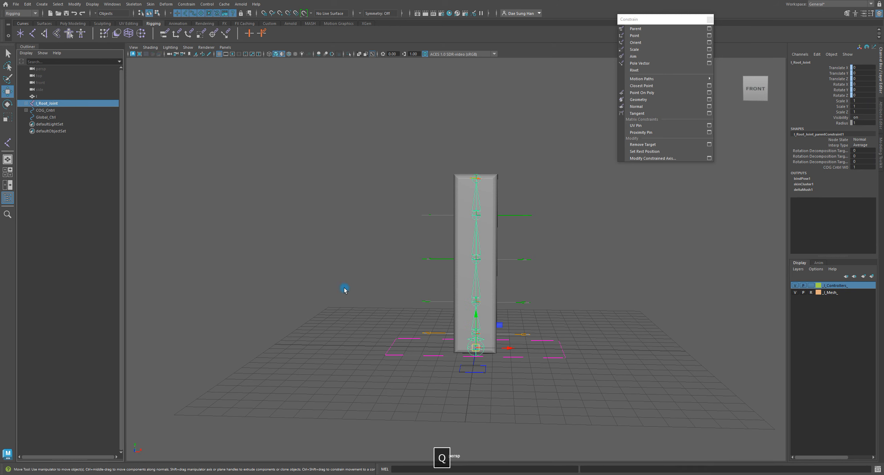
{"action": "left_click_drag", "start_coordinate": [343, 292], "coordinate": [545, 302], "text": "alt"}
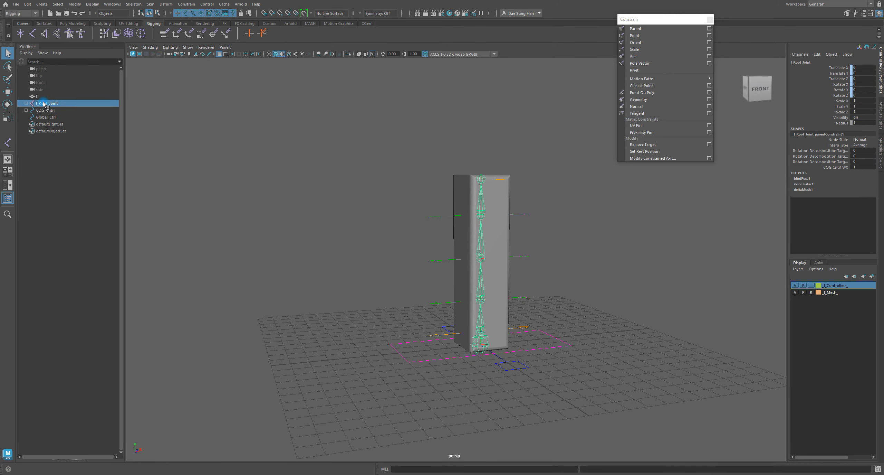
{"action": "left_click", "coordinate": [22, 103], "text": "shift"}
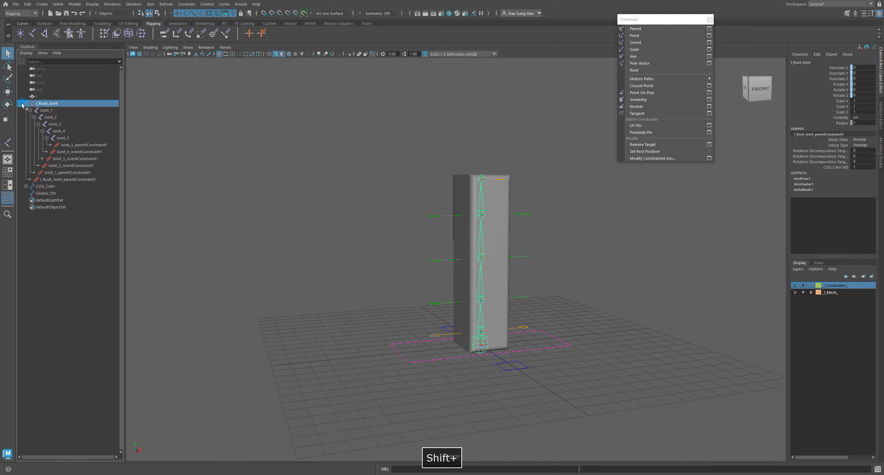
{"action": "left_click", "coordinate": [63, 138], "text": "shift"}
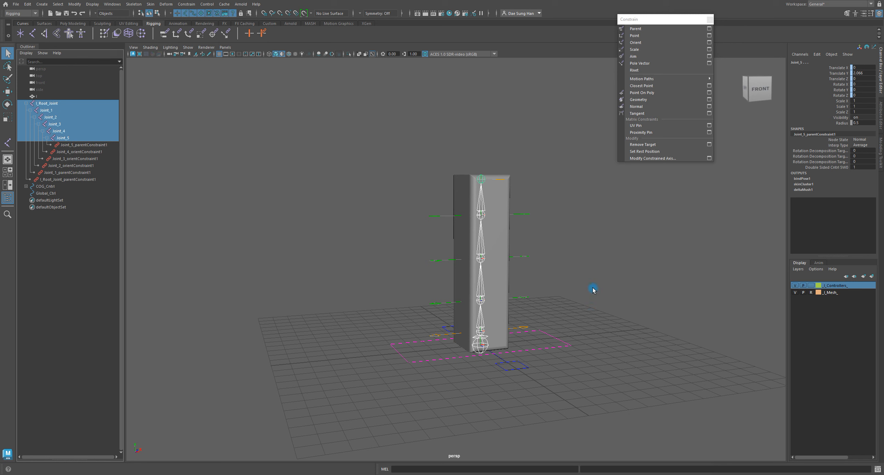
{"action": "left_click", "coordinate": [872, 277]}
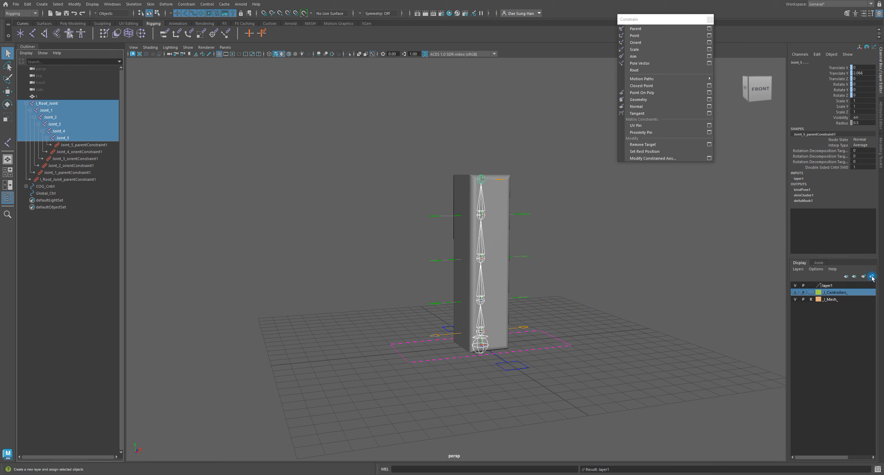
Enter _I_Bones_ as the new name of the joint layer.
{"action": "double_click", "coordinate": [828, 285]}
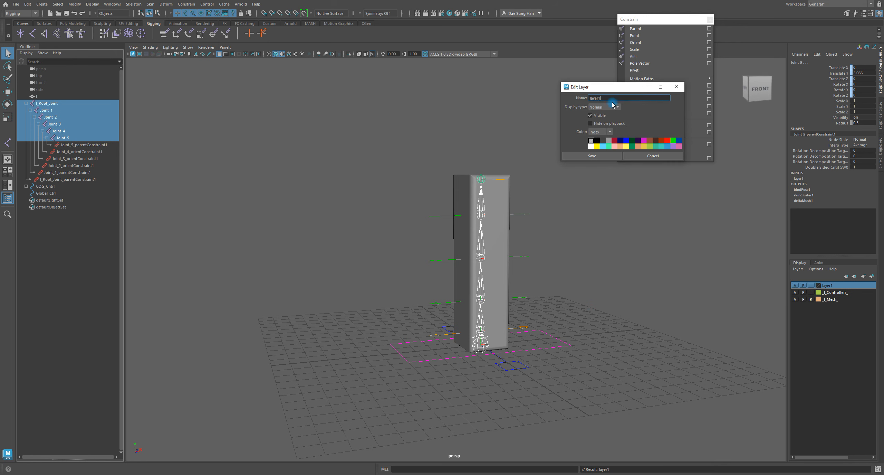
{"action": "key", "text": "BackSpace"}
{"action": "type", "text": "_"}
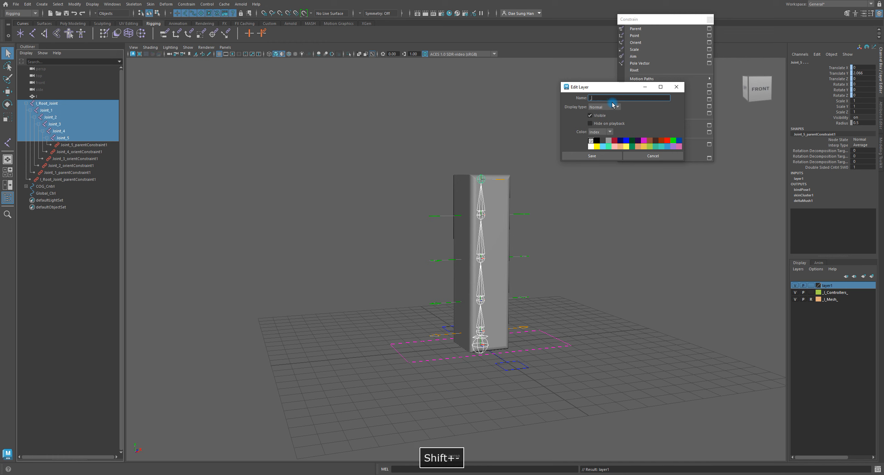
{"action": "type", "text": "I_Bones"}
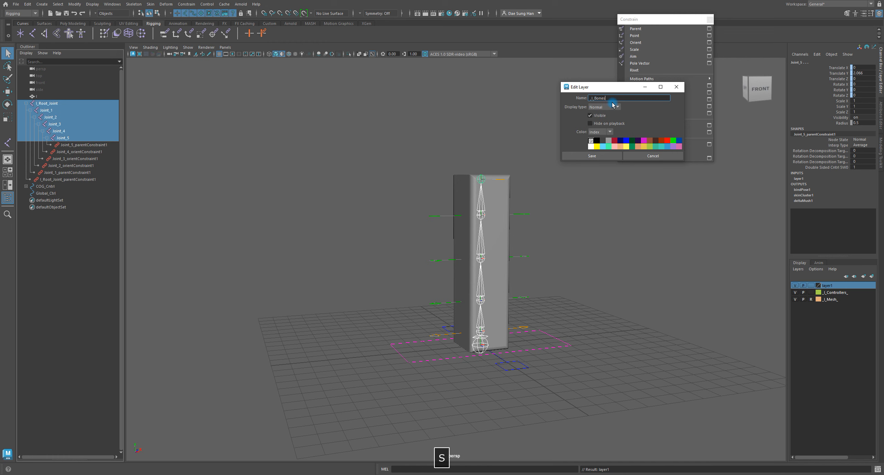
{"action": "type", "text": "_"}
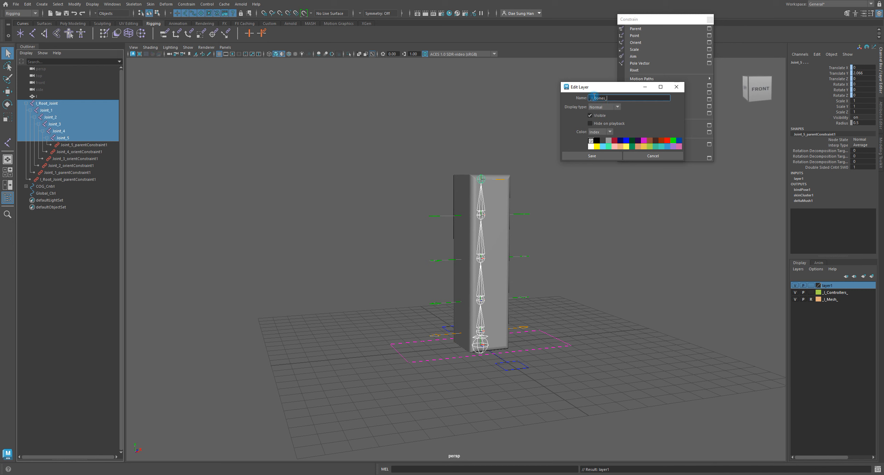